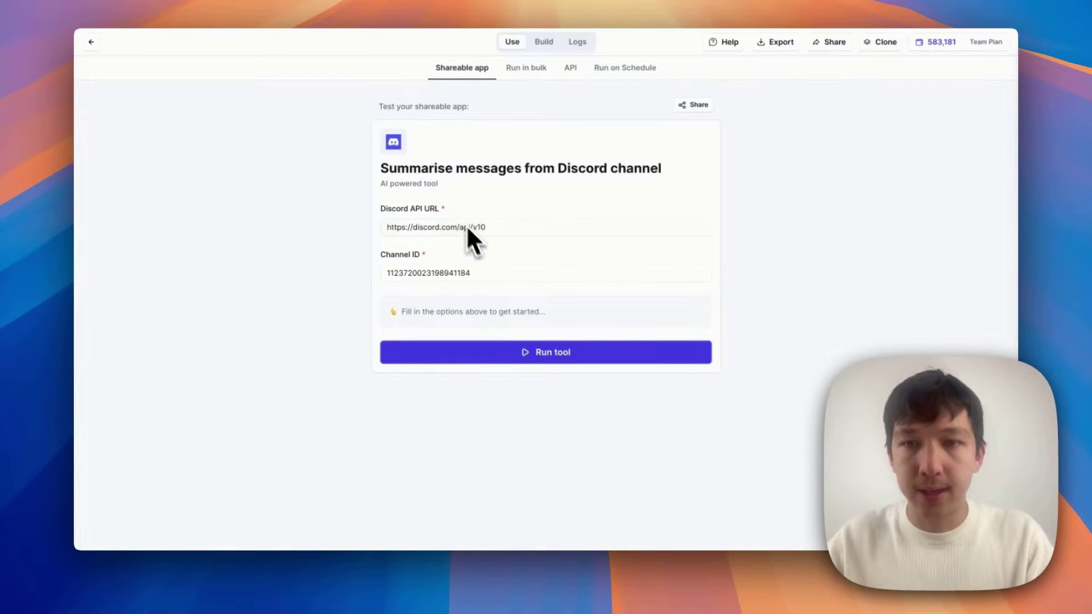
- Check the Discord API URL and Channel ID inputs against the Discord support channel
{"action": "left_click", "coordinate": [416, 227]}
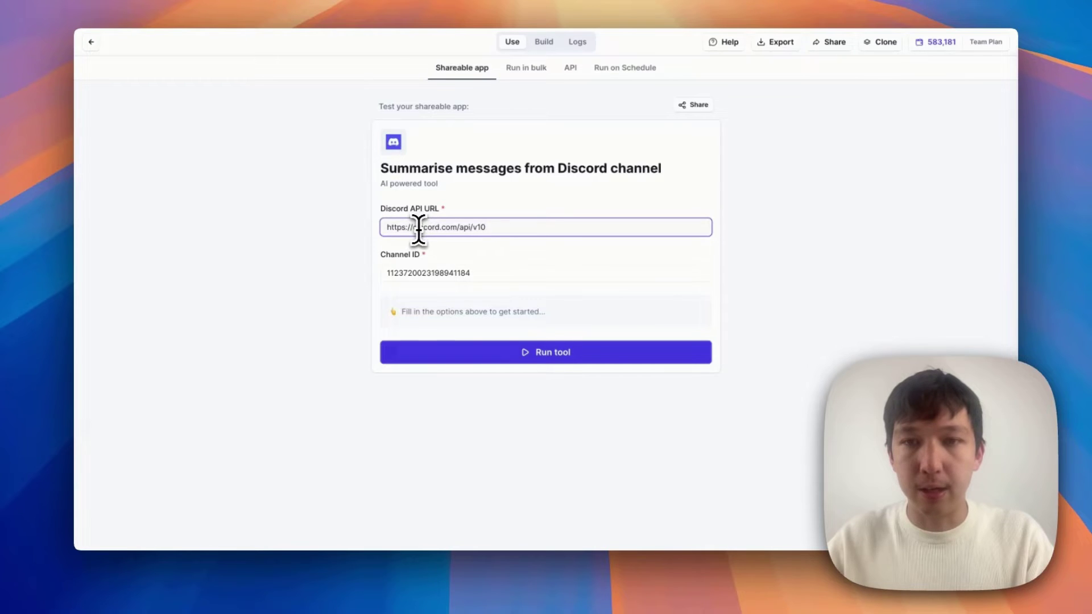
{"action": "left_click", "coordinate": [444, 273]}
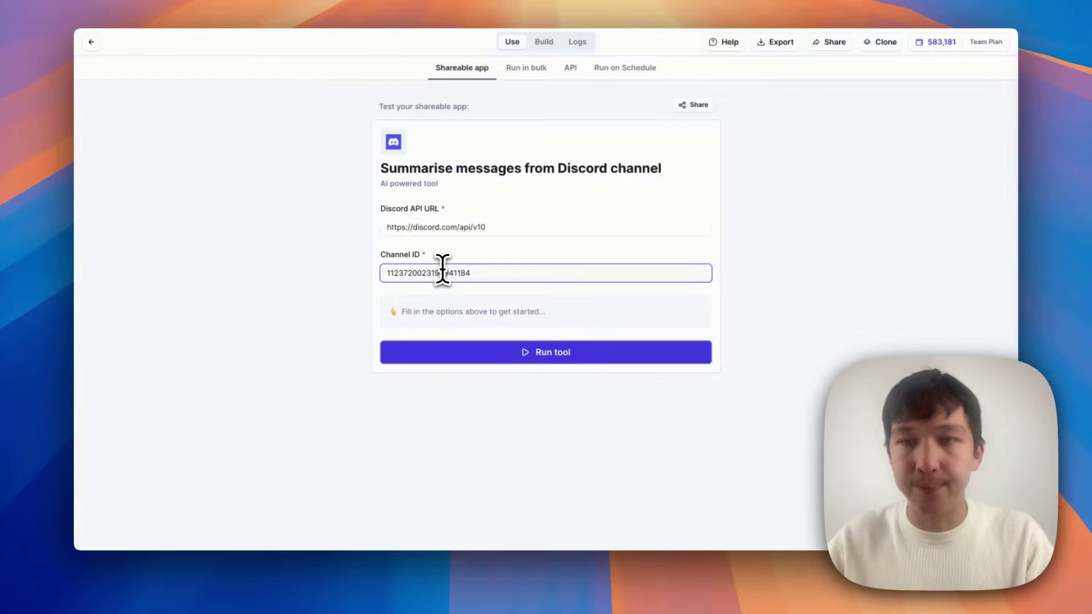
{"action": "key", "text": "super+Tab"}
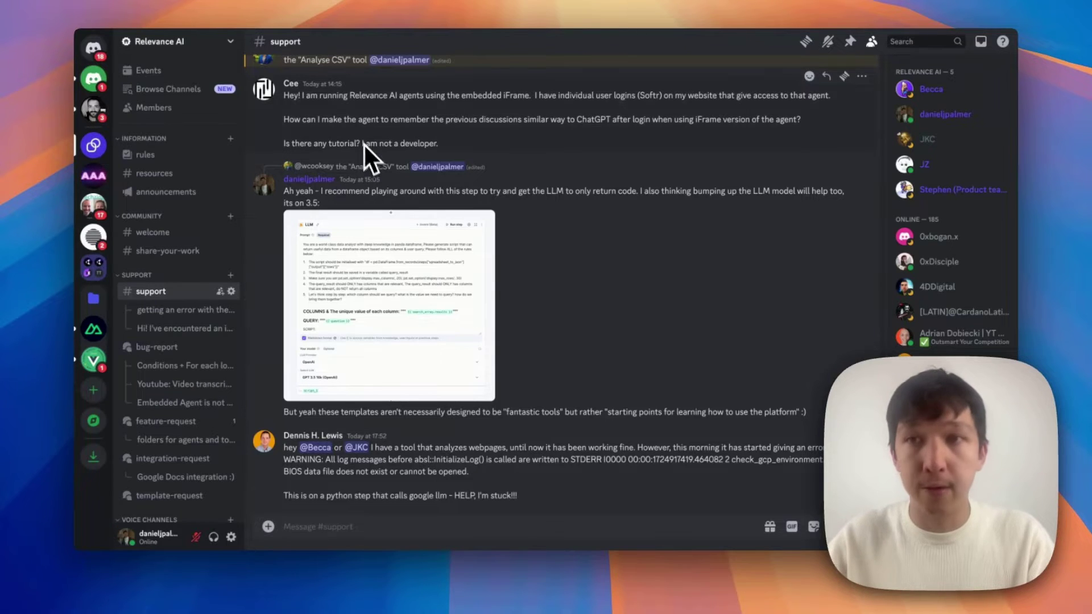
{"action": "key", "text": "super+Tab"}
- Run the tool and scroll through the Support_summary of issues, feature requests and actionables
{"action": "left_click", "coordinate": [594, 353]}
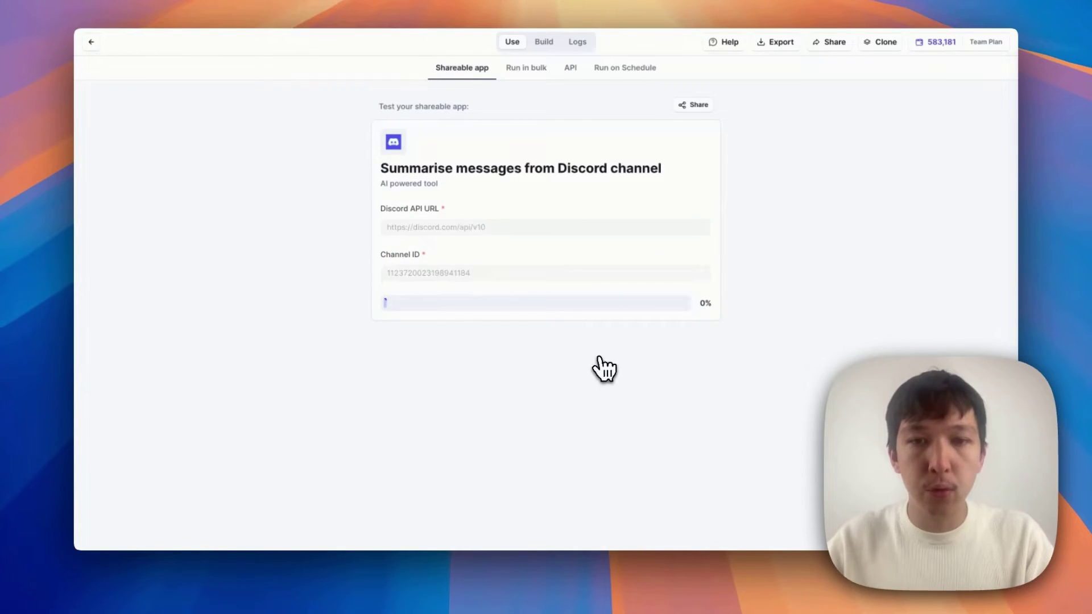
{"action": "scroll", "coordinate": [769, 251], "scroll_direction": "down", "scroll_amount": 5}
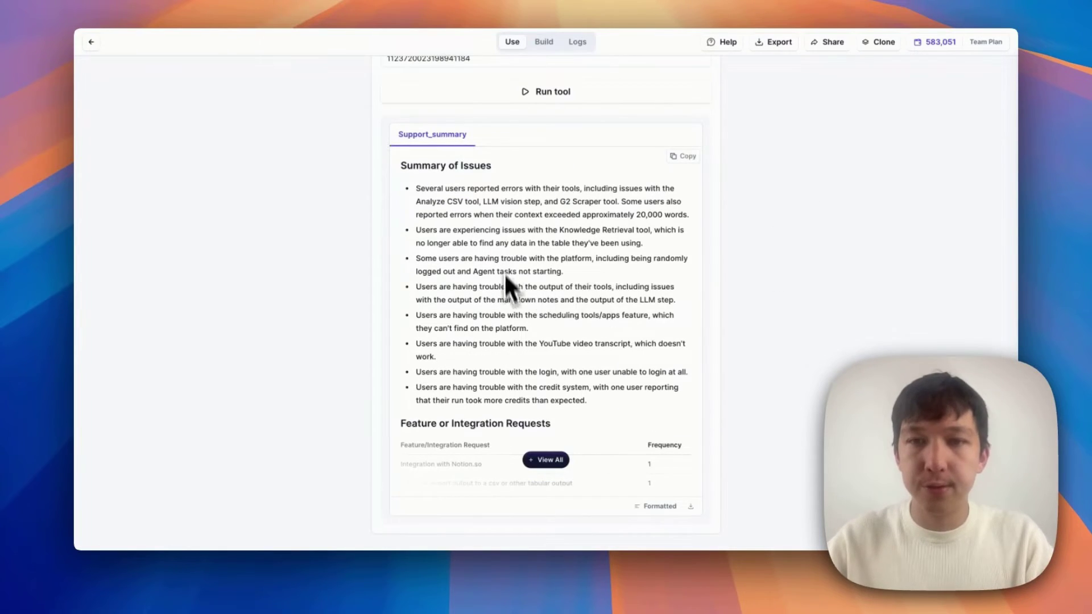
{"action": "scroll", "coordinate": [504, 272], "scroll_direction": "down", "scroll_amount": 3}
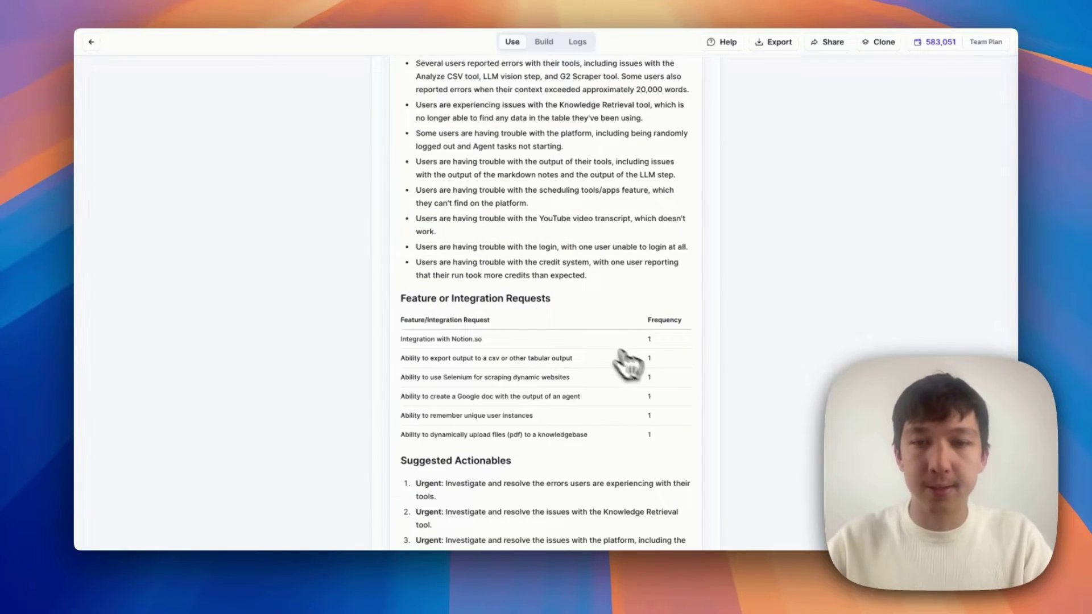
{"action": "scroll", "coordinate": [629, 364], "scroll_direction": "down", "scroll_amount": 3}
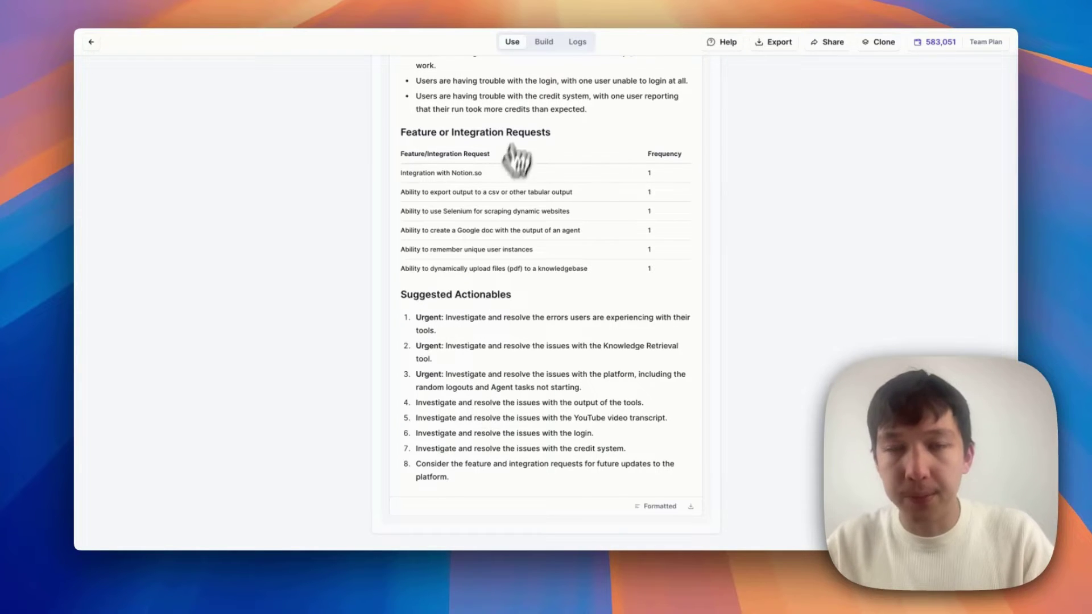
- Switch to the Build view, list all user inputs, and scroll past the API step to Javascript Code
{"action": "left_click", "coordinate": [543, 41]}
{"action": "scroll", "coordinate": [606, 270], "scroll_direction": "down", "scroll_amount": 3}
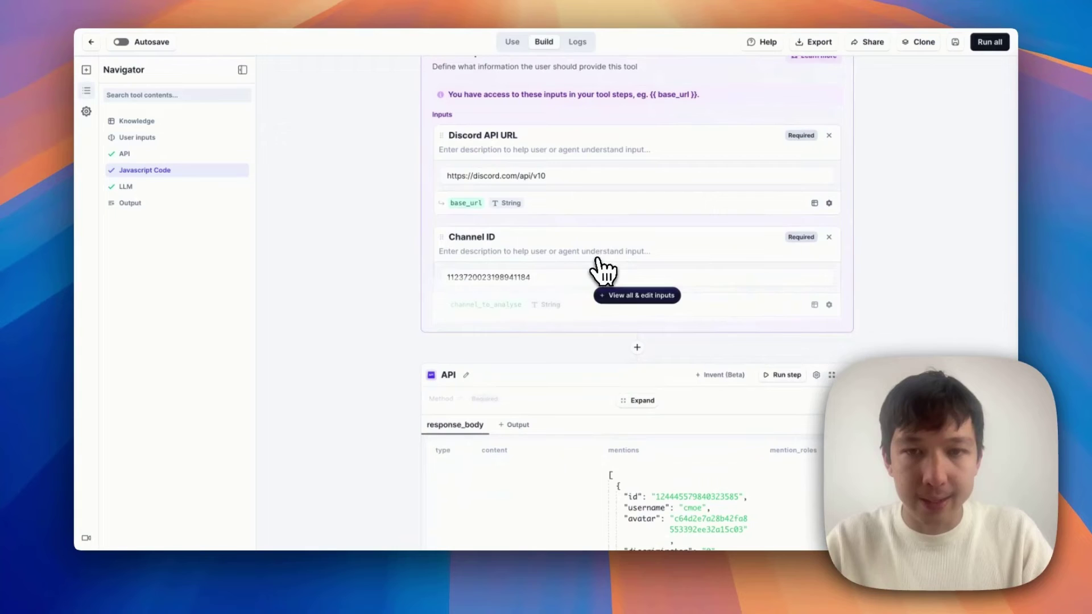
{"action": "left_click", "coordinate": [624, 300]}
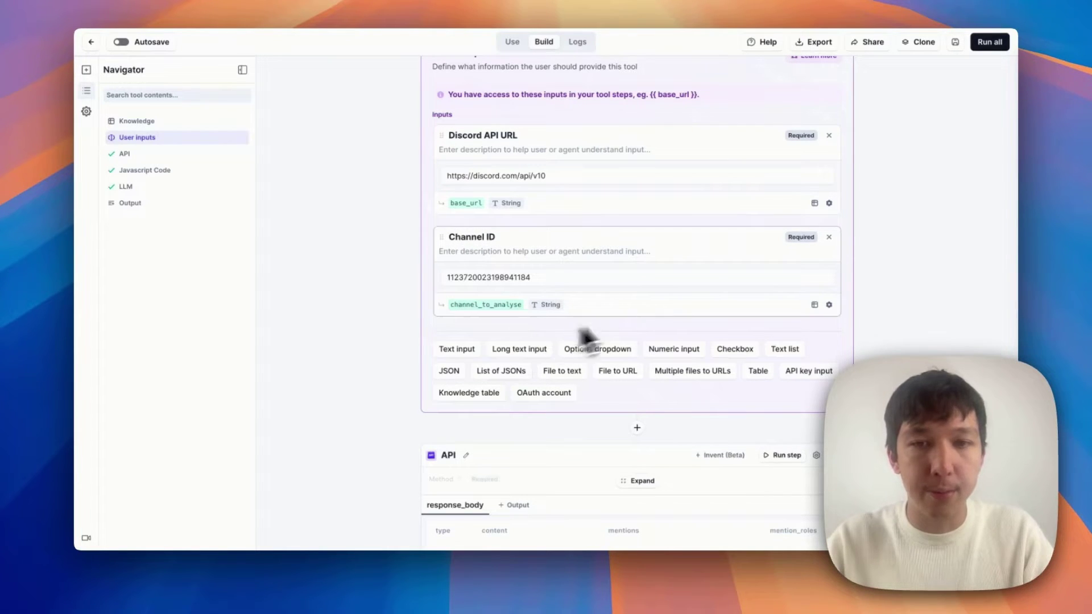
{"action": "scroll", "coordinate": [880, 290], "scroll_direction": "up", "scroll_amount": 1}
{"action": "scroll", "coordinate": [880, 290], "scroll_direction": "down", "scroll_amount": 3}
{"action": "scroll", "coordinate": [879, 290], "scroll_direction": "down", "scroll_amount": 3}
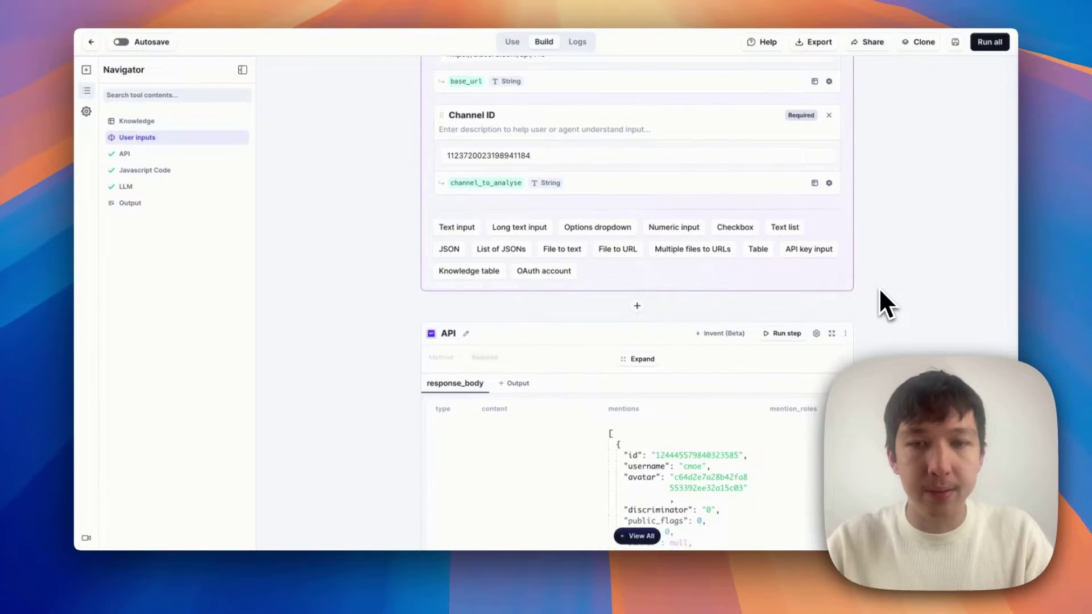
{"action": "scroll", "coordinate": [880, 290], "scroll_direction": "down", "scroll_amount": 3}
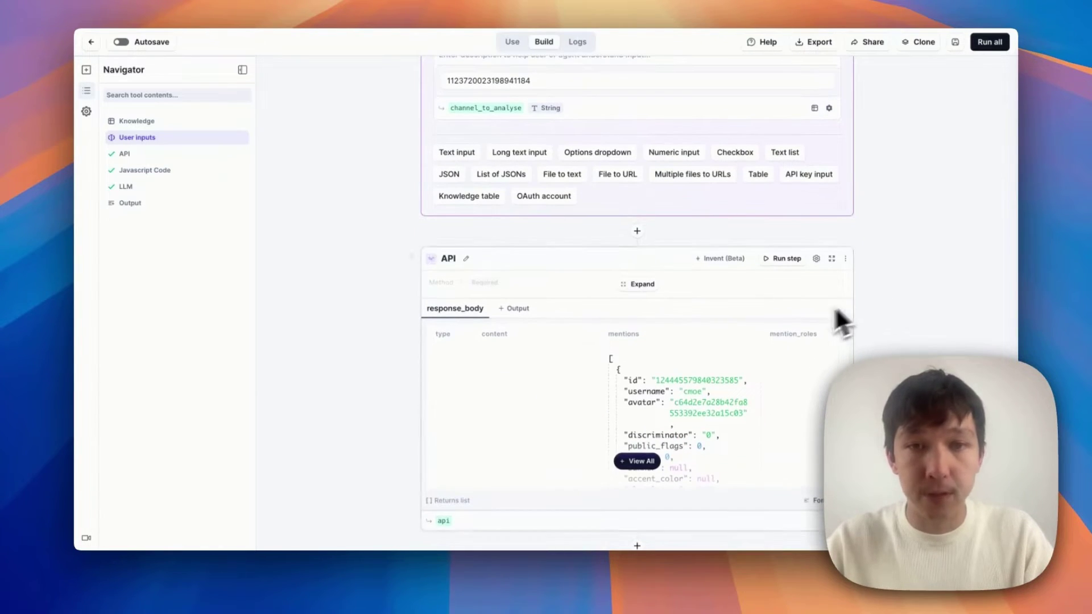
{"action": "scroll", "coordinate": [956, 296], "scroll_direction": "down", "scroll_amount": 3}
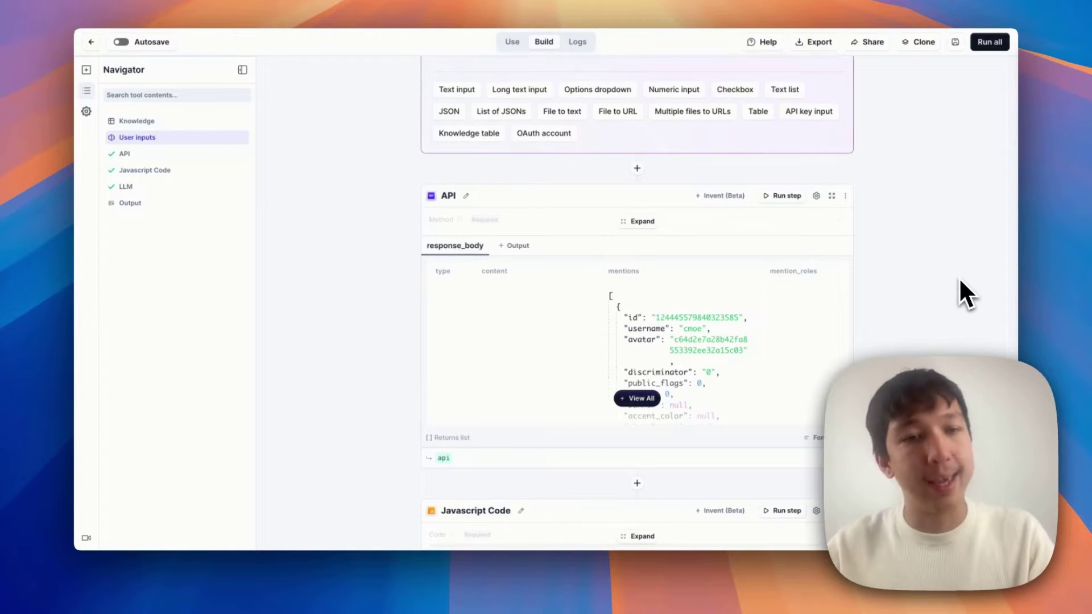
- Expand the API step and inspect the base_url variable in its request URL
{"action": "left_click", "coordinate": [643, 221]}
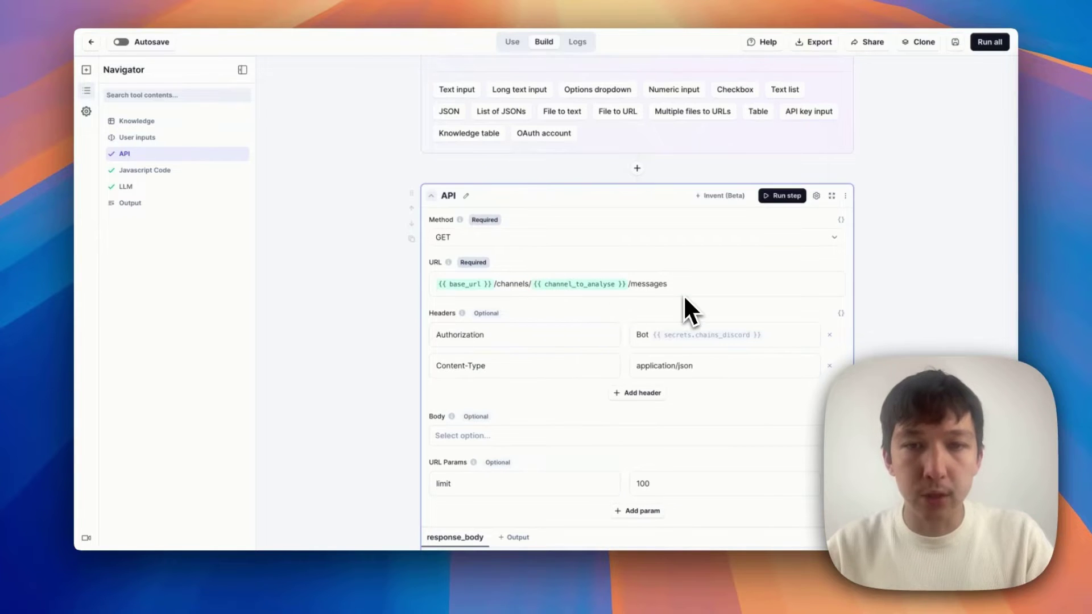
{"action": "left_click", "coordinate": [469, 283]}
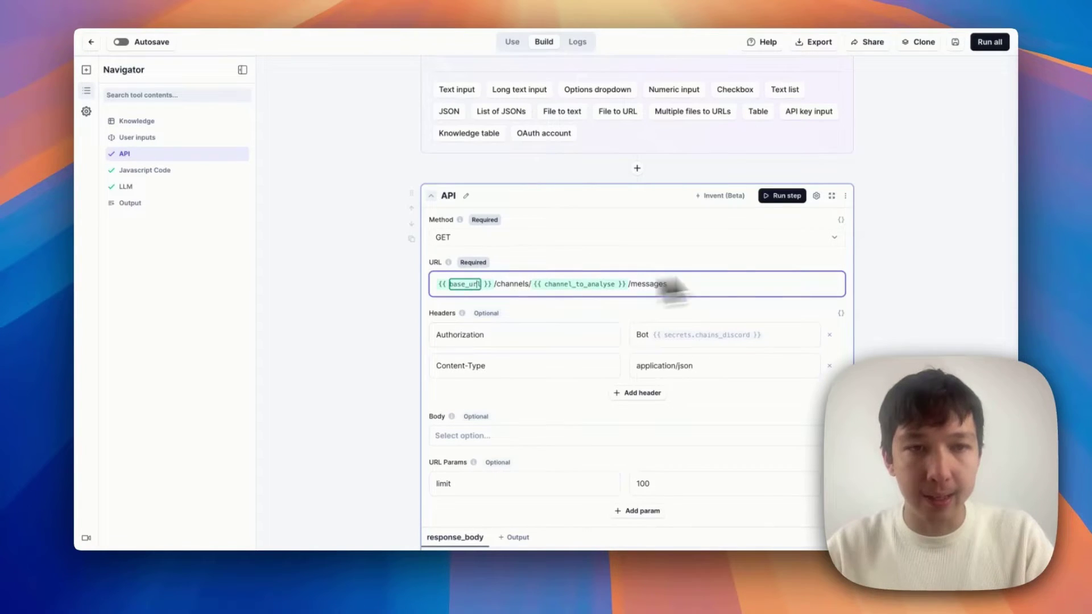
{"action": "scroll", "coordinate": [626, 171], "scroll_direction": "up", "scroll_amount": 3}
- Save the Discord API URL input's current value as its default value
{"action": "left_click", "coordinate": [553, 96]}
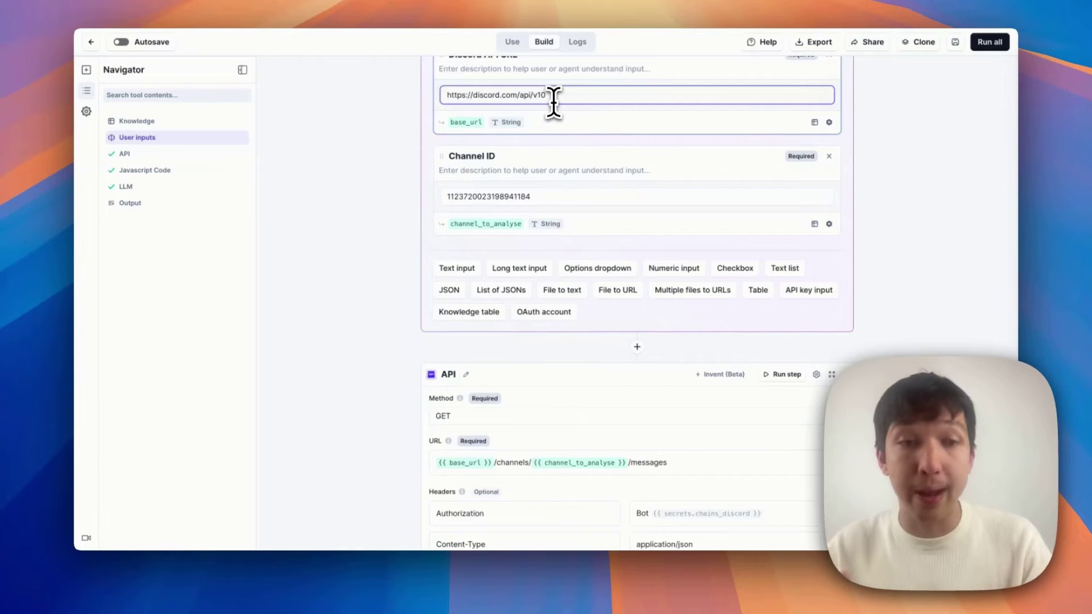
{"action": "key", "text": "Left"}
{"action": "key", "text": "Left"}
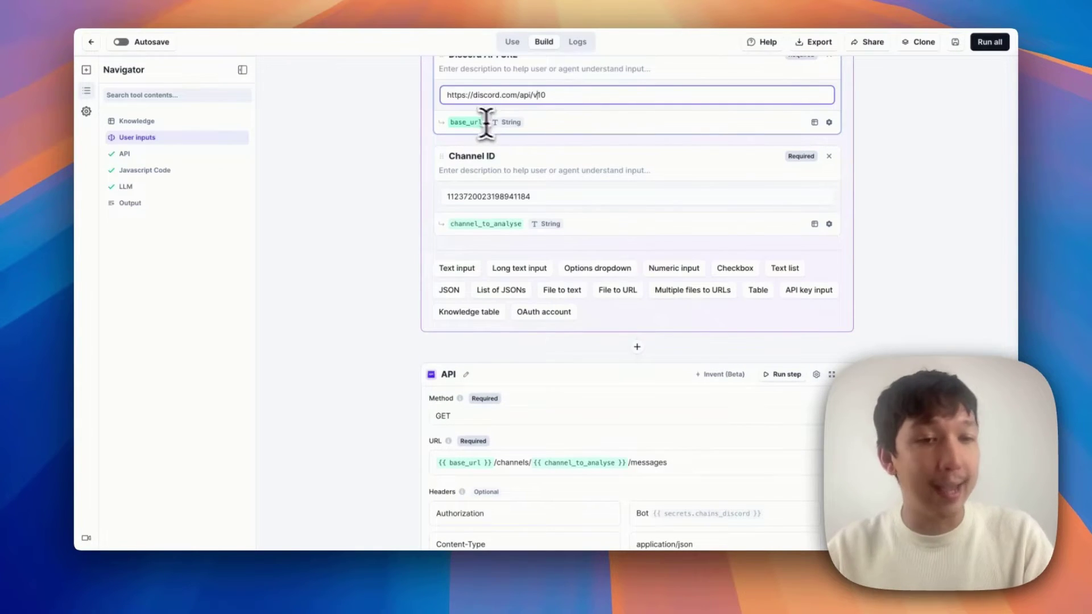
{"action": "scroll", "coordinate": [528, 132], "scroll_direction": "up", "scroll_amount": 1}
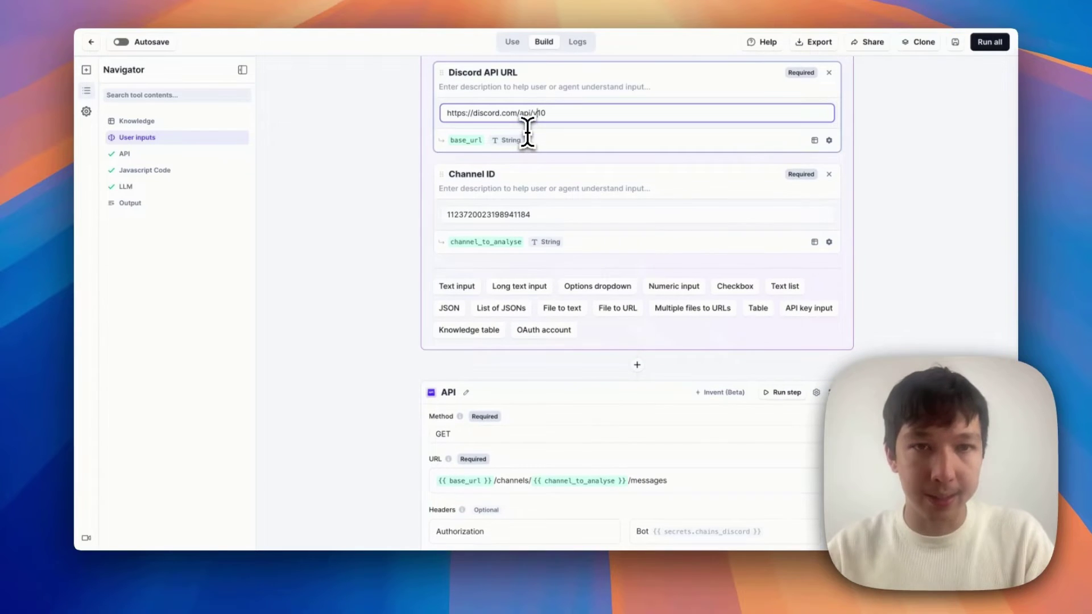
{"action": "left_click", "coordinate": [914, 165]}
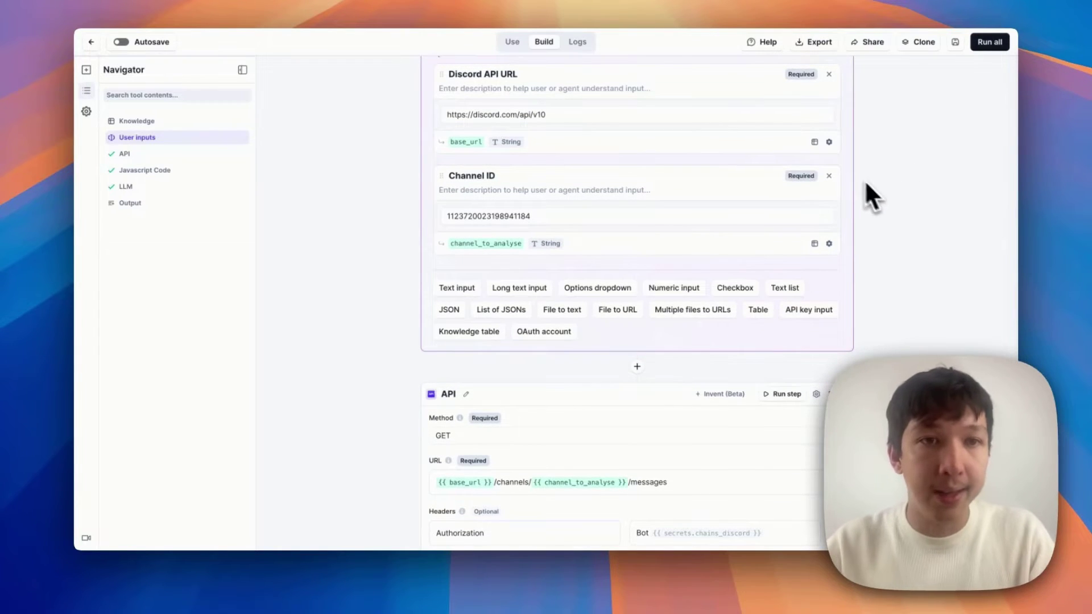
{"action": "left_click", "coordinate": [830, 142]}
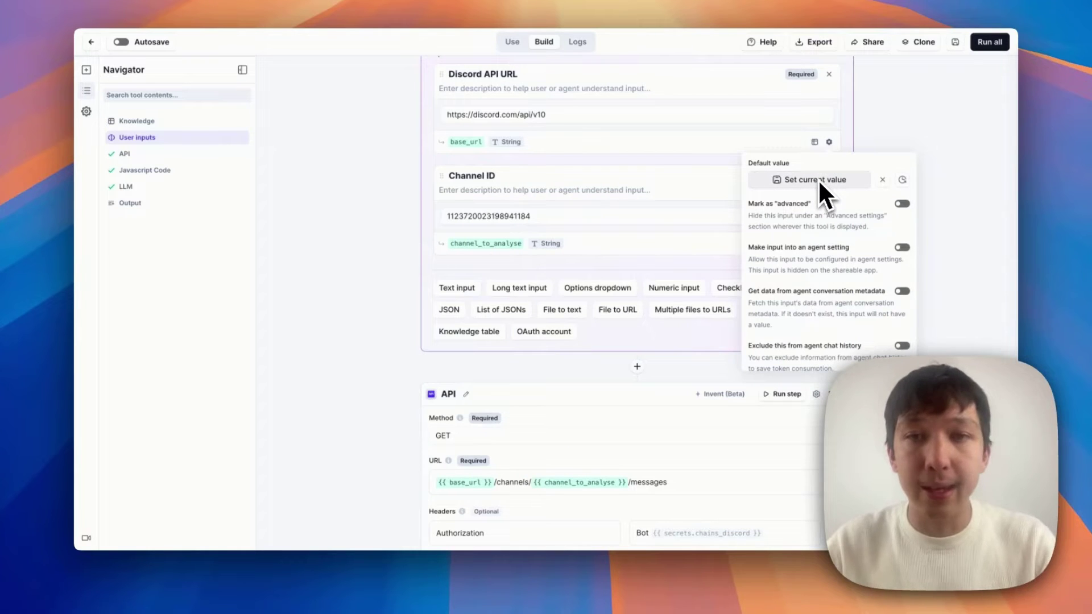
{"action": "left_click", "coordinate": [886, 124]}
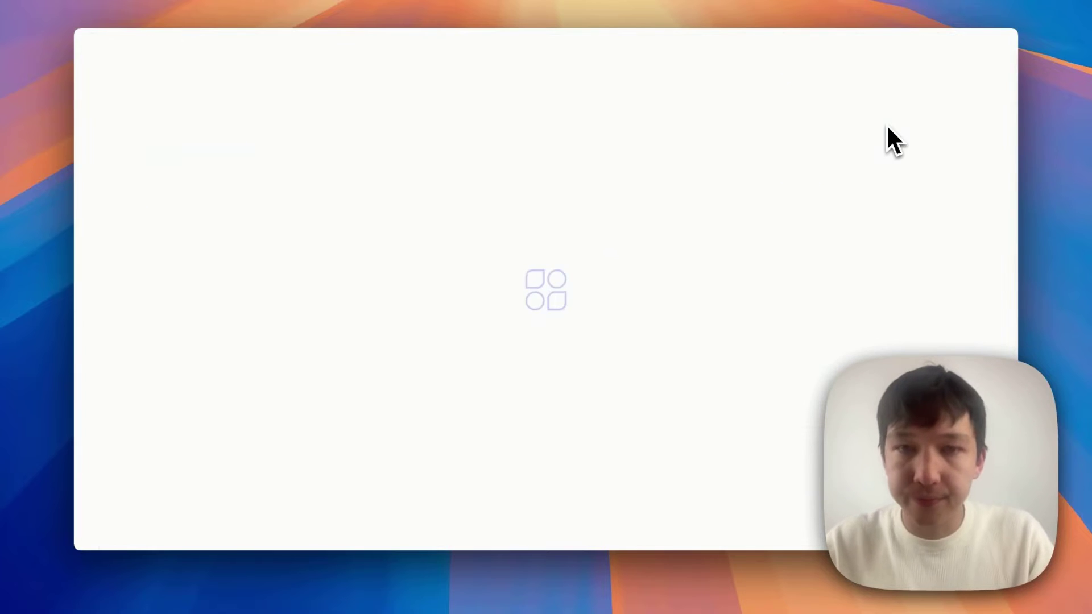
- Return to the API step, list all user inputs, and review Channel ID, headers and limit 100
{"action": "scroll", "coordinate": [589, 312], "scroll_direction": "down", "scroll_amount": 4}
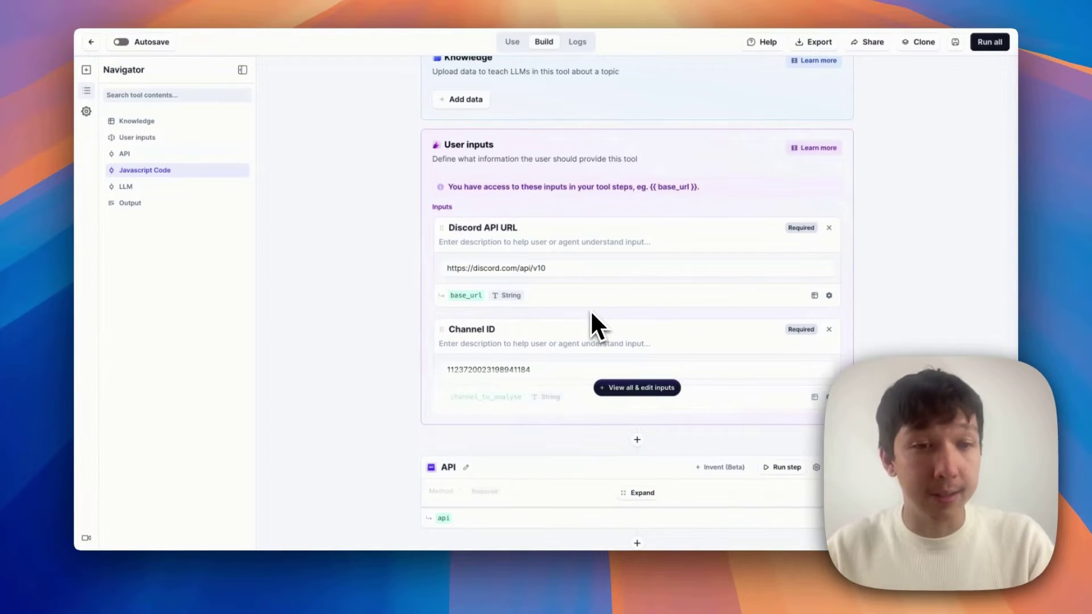
{"action": "scroll", "coordinate": [590, 309], "scroll_direction": "down", "scroll_amount": 6}
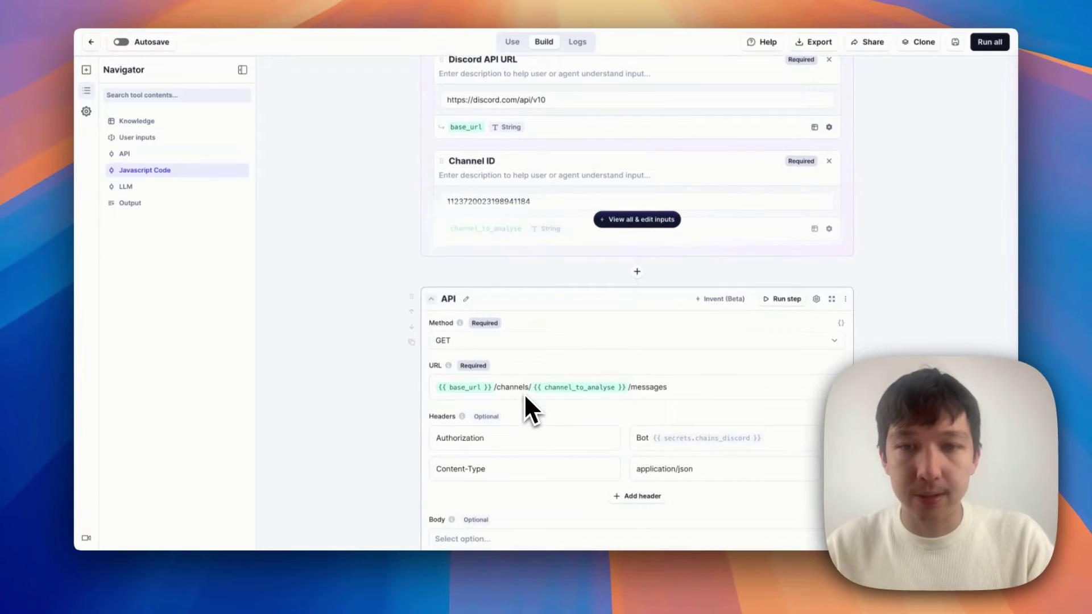
{"action": "scroll", "coordinate": [524, 396], "scroll_direction": "down", "scroll_amount": 2}
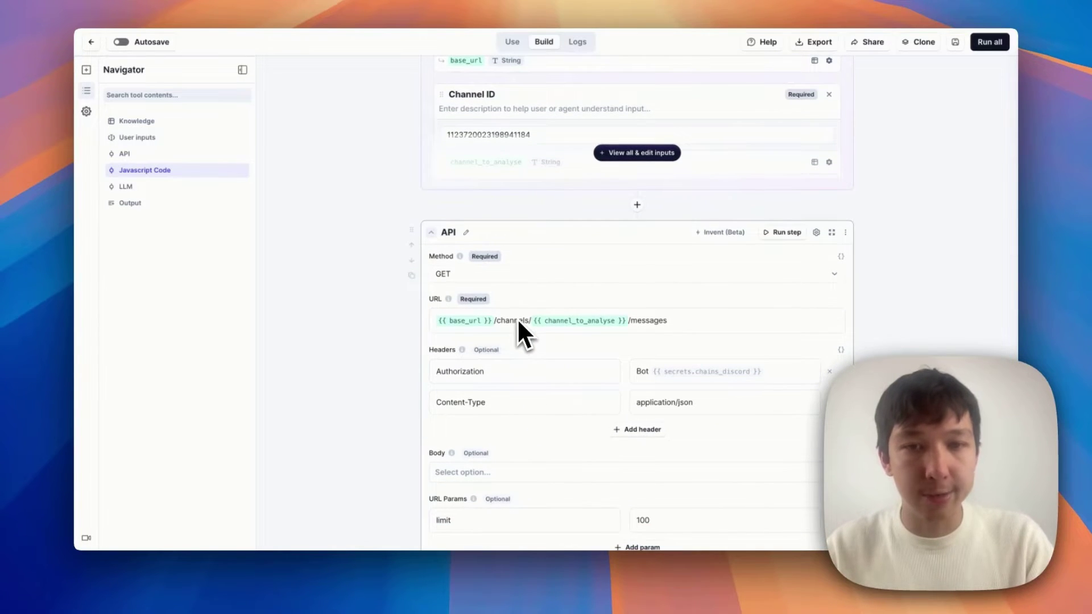
{"action": "left_click", "coordinate": [631, 154]}
{"action": "left_click", "coordinate": [544, 140]}
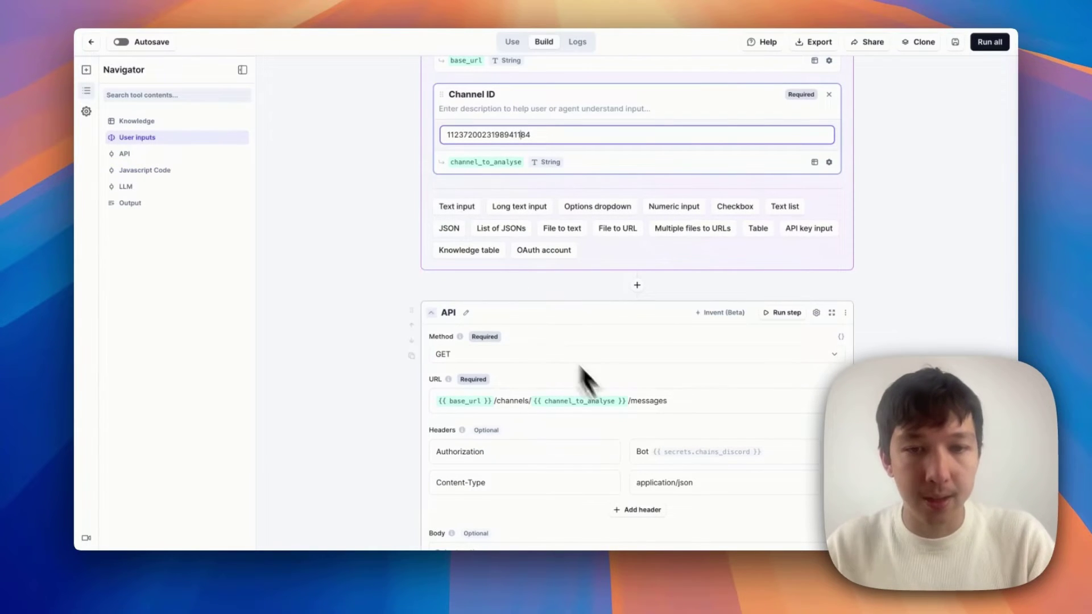
{"action": "scroll", "coordinate": [656, 413], "scroll_direction": "down", "scroll_amount": 3}
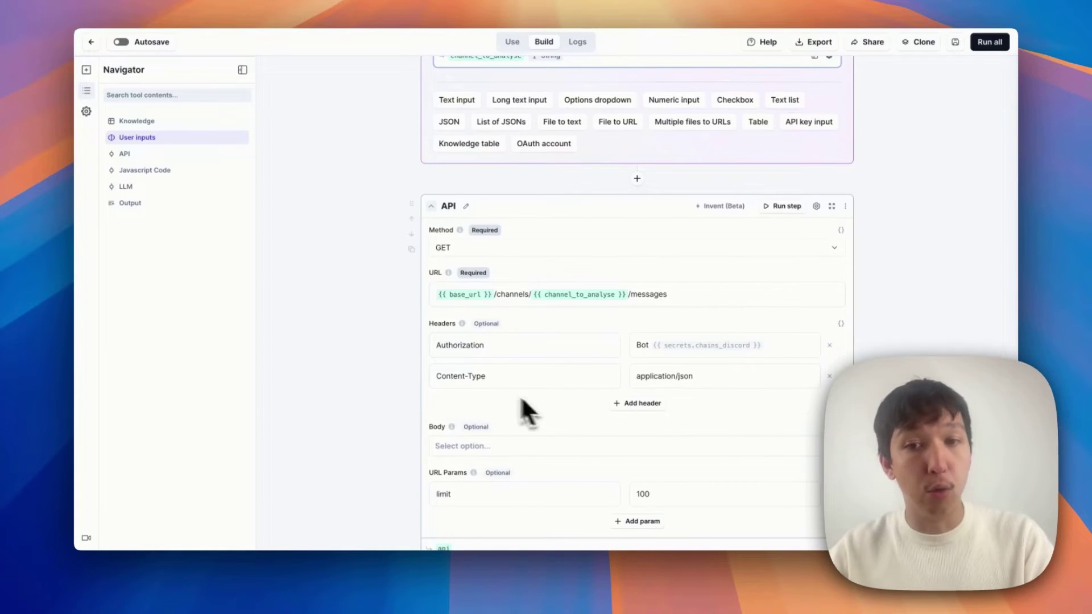
- Review the Authorization header's Bot secret token and the messages request URL with base_url and channel_to_analyse
{"action": "left_click", "coordinate": [487, 347]}
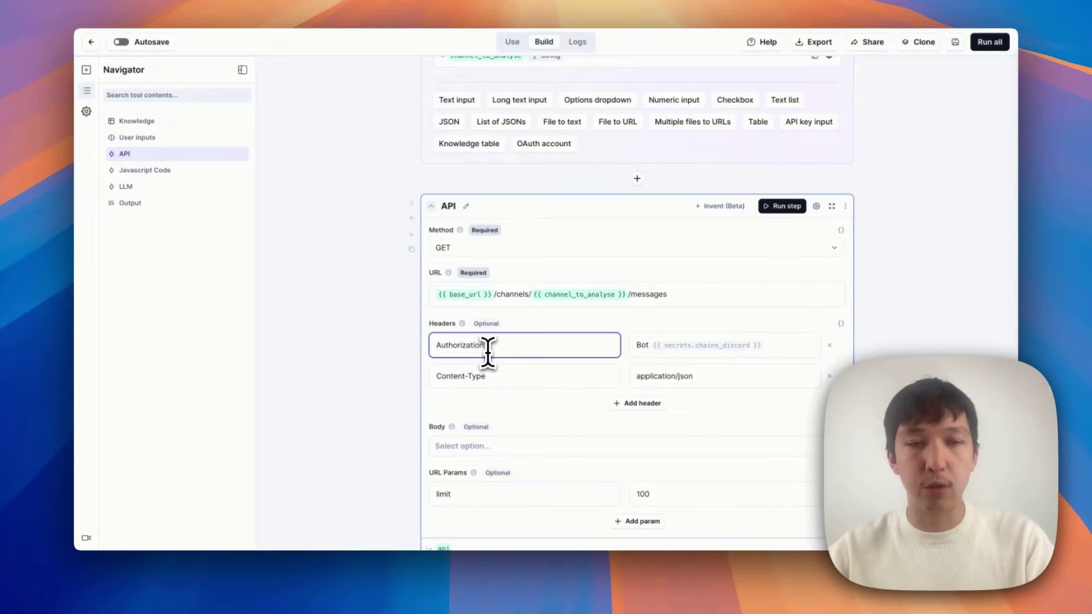
{"action": "double_click", "coordinate": [470, 344]}
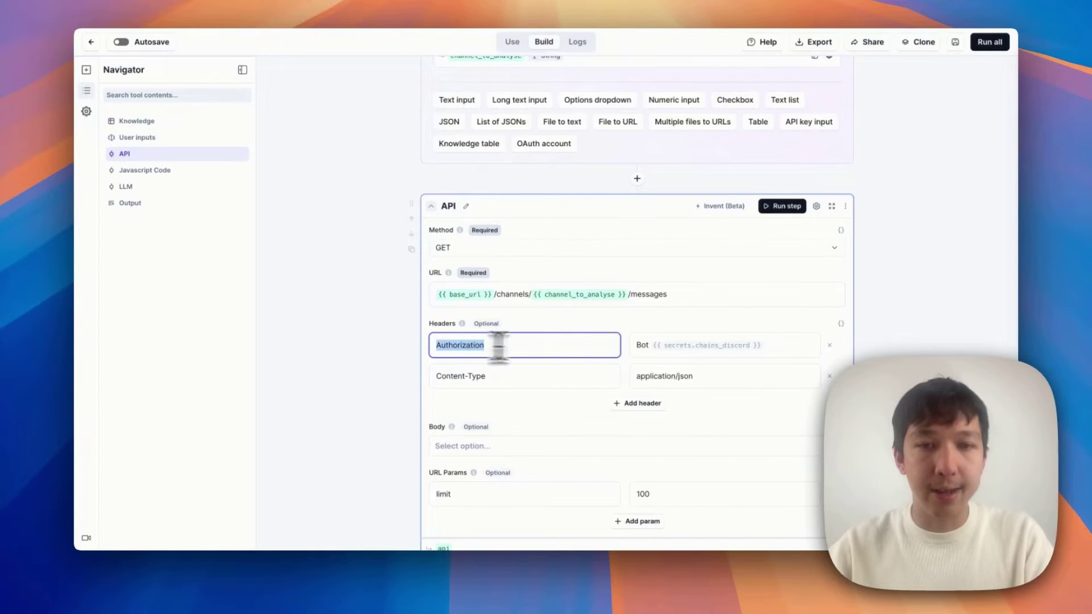
{"action": "left_click", "coordinate": [642, 348]}
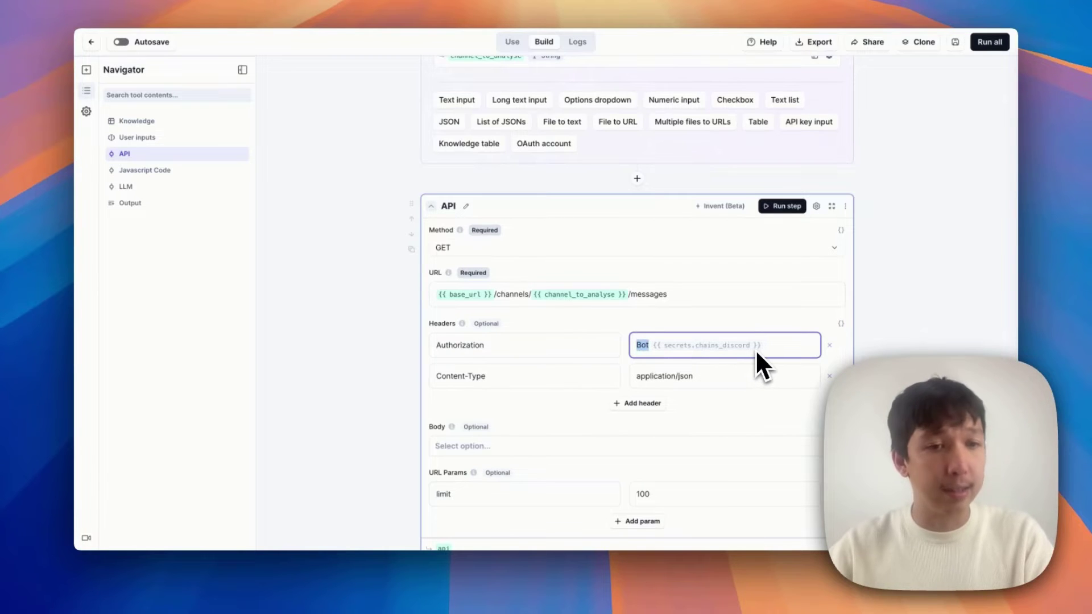
{"action": "left_click", "coordinate": [833, 339]}
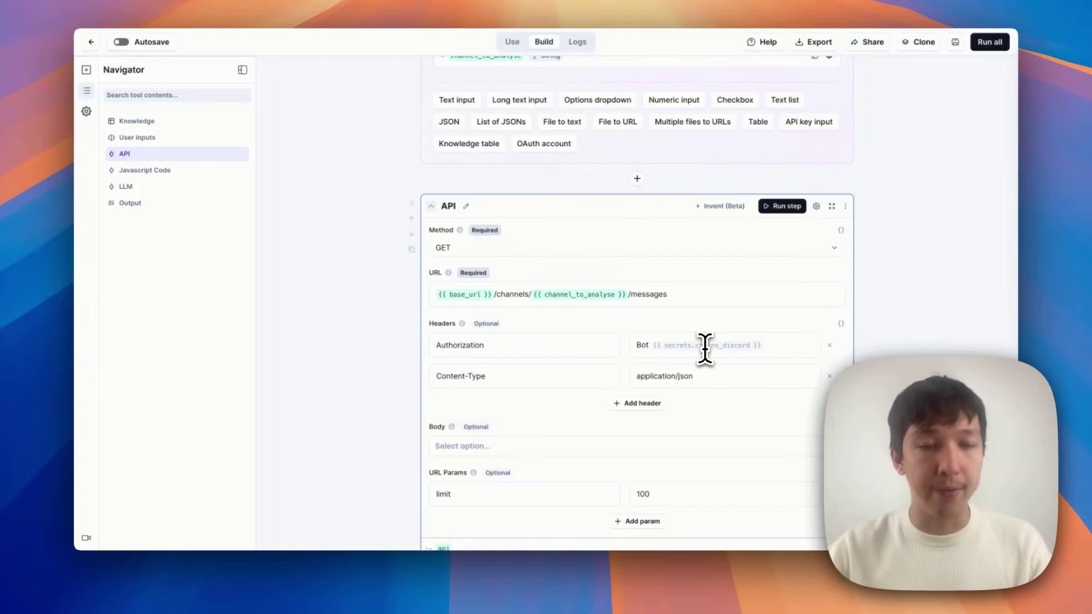
{"action": "left_click_drag", "start_coordinate": [799, 341], "coordinate": [660, 345]}
{"action": "left_click", "coordinate": [964, 309]}
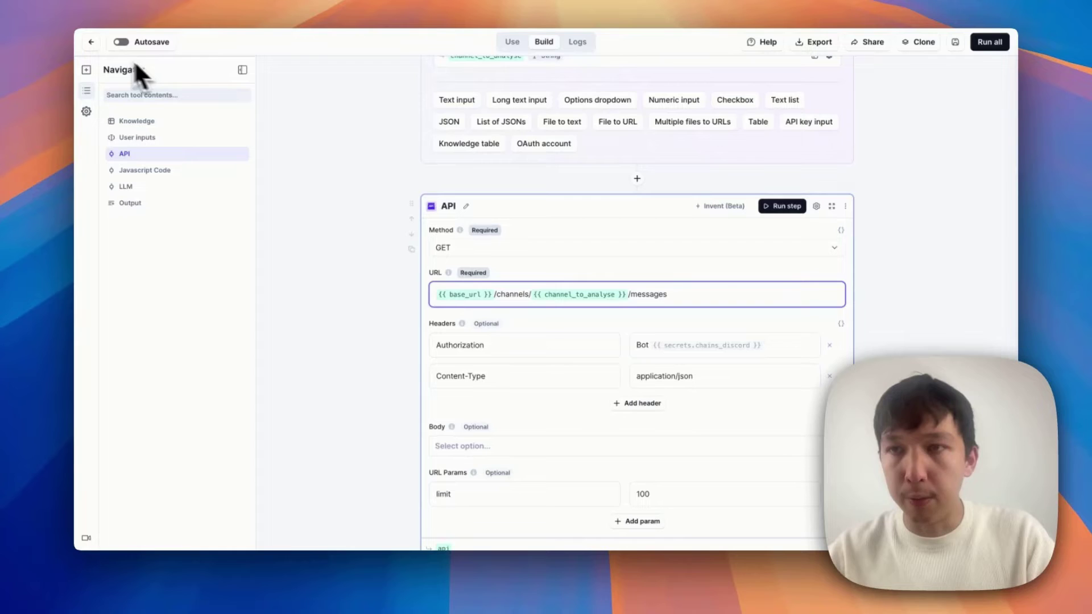
- Leave the tool editor without saving and go to the API keys & integrations page
{"action": "left_click", "coordinate": [92, 42]}
{"action": "left_click", "coordinate": [636, 60]}
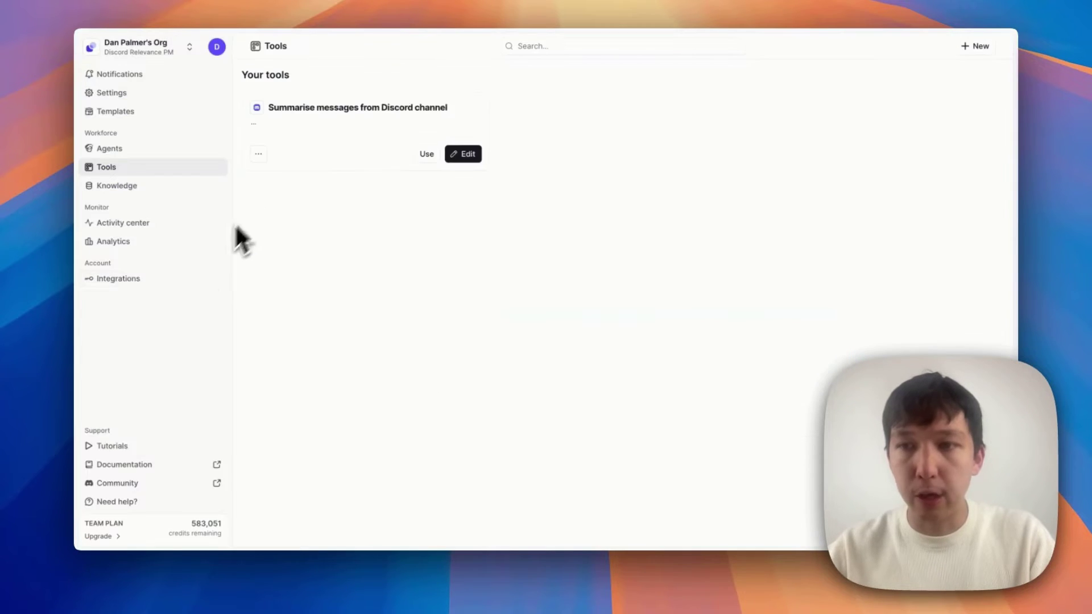
{"action": "left_click", "coordinate": [143, 279]}
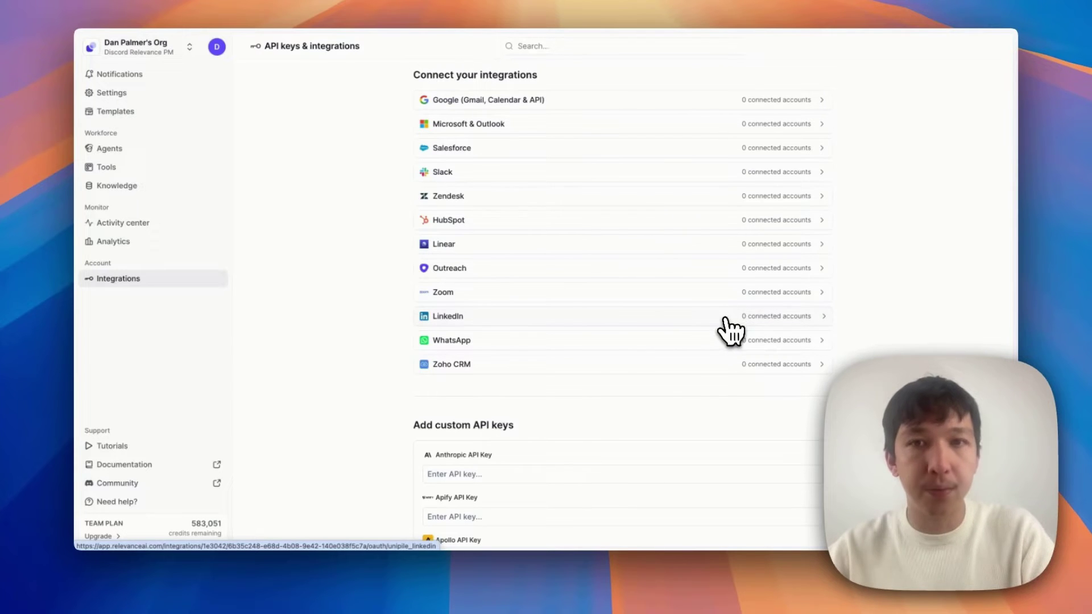
- Scroll to the bottom of the integrations page and start adding a custom project key
{"action": "scroll", "coordinate": [613, 376], "scroll_direction": "down", "scroll_amount": 1}
{"action": "scroll", "coordinate": [611, 374], "scroll_direction": "down", "scroll_amount": 5}
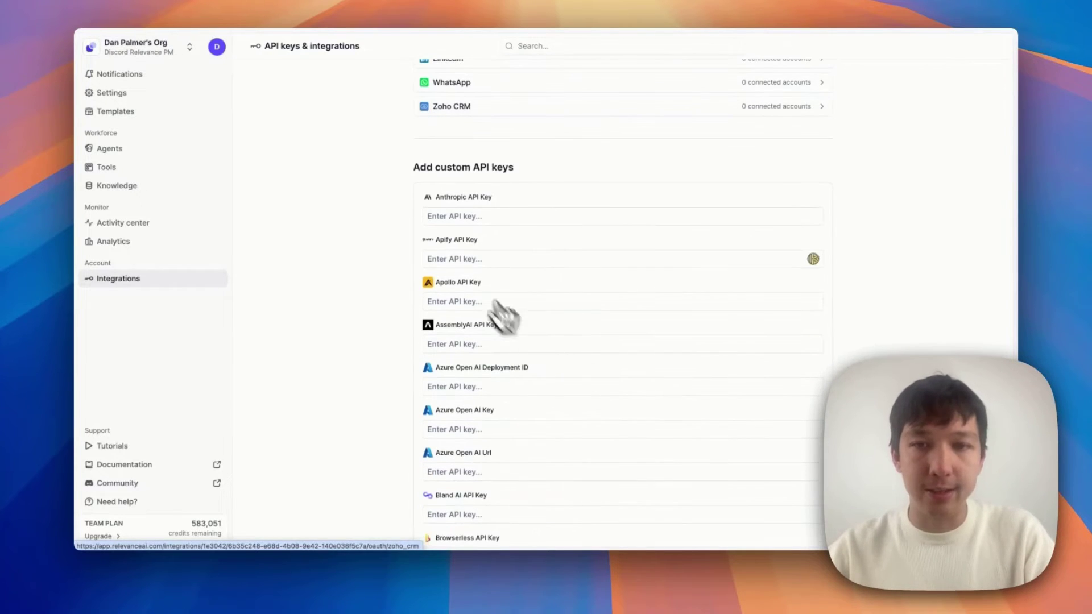
{"action": "scroll", "coordinate": [483, 313], "scroll_direction": "down", "scroll_amount": 4}
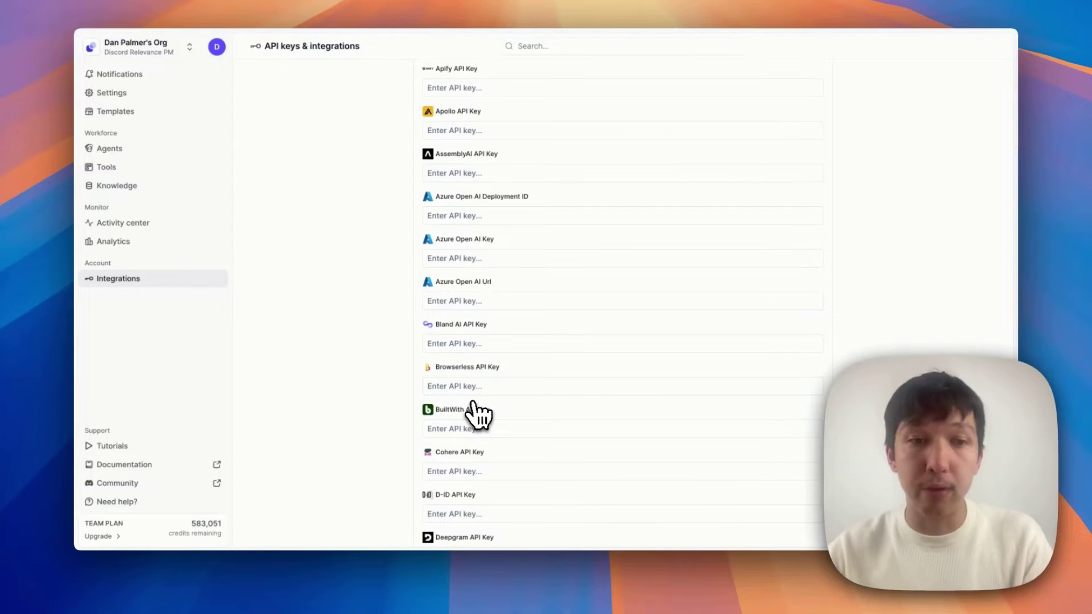
{"action": "scroll", "coordinate": [566, 307], "scroll_direction": "down", "scroll_amount": 5}
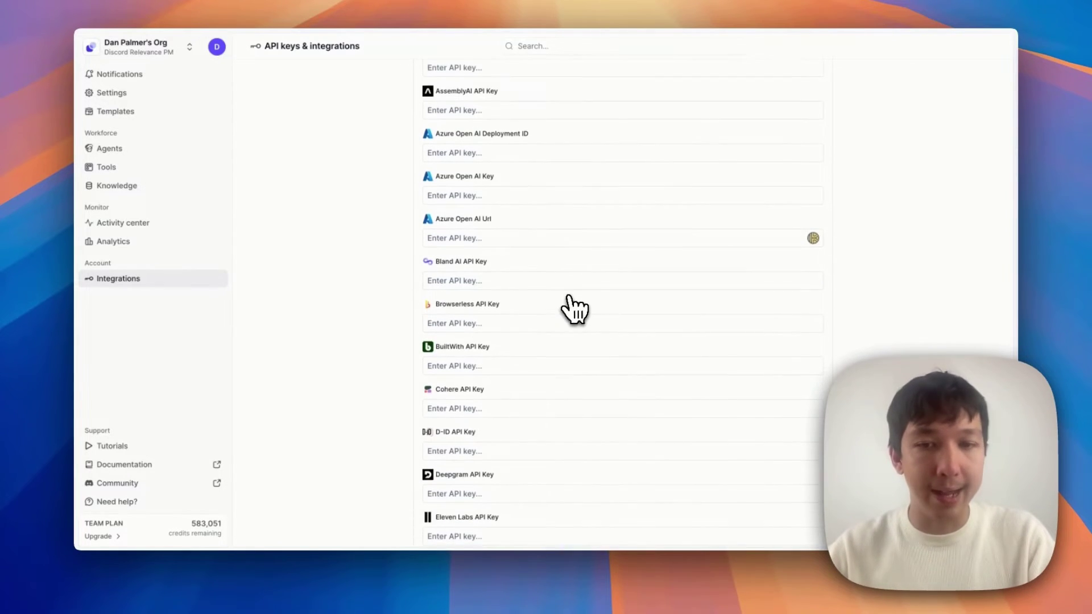
{"action": "scroll", "coordinate": [568, 296], "scroll_direction": "down", "scroll_amount": 15}
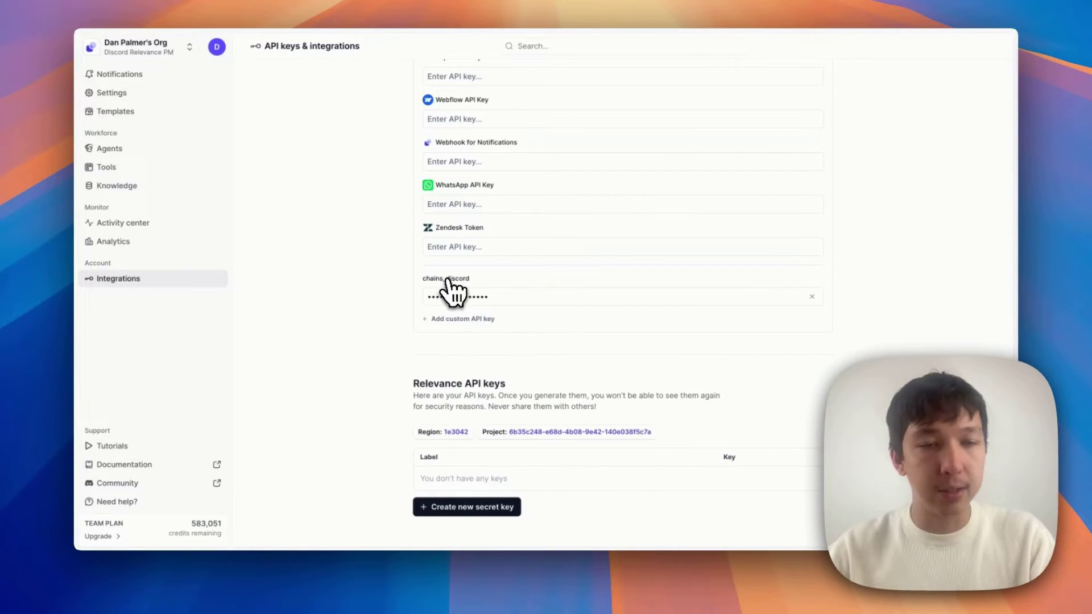
{"action": "left_click", "coordinate": [480, 320]}
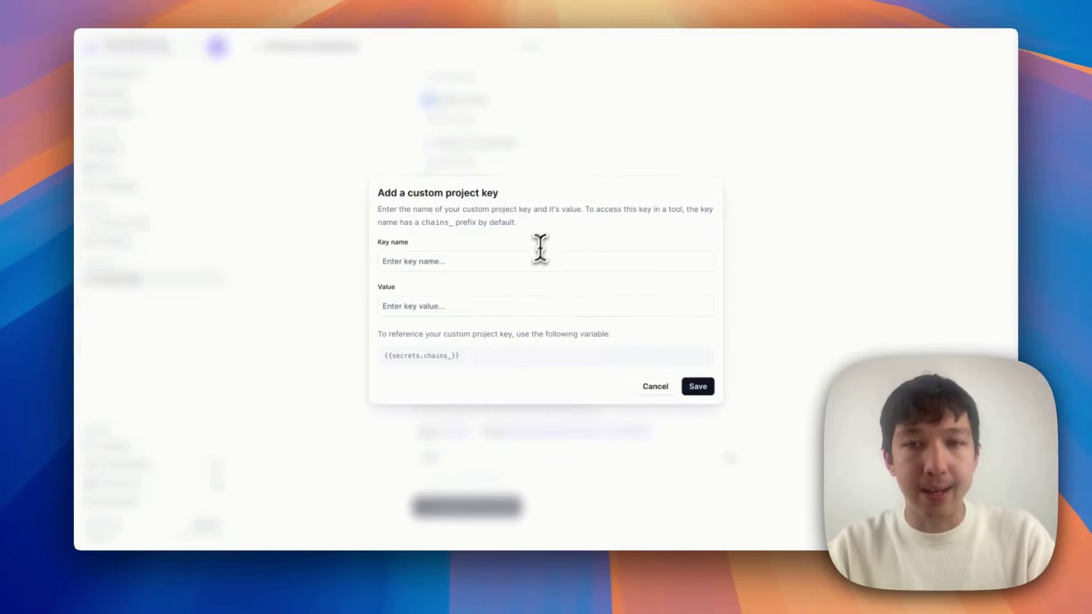
- Create custom key discord_key with the pasted token value and copy its reference variable
{"action": "left_click", "coordinate": [555, 254]}
{"action": "type", "text": "disc"}
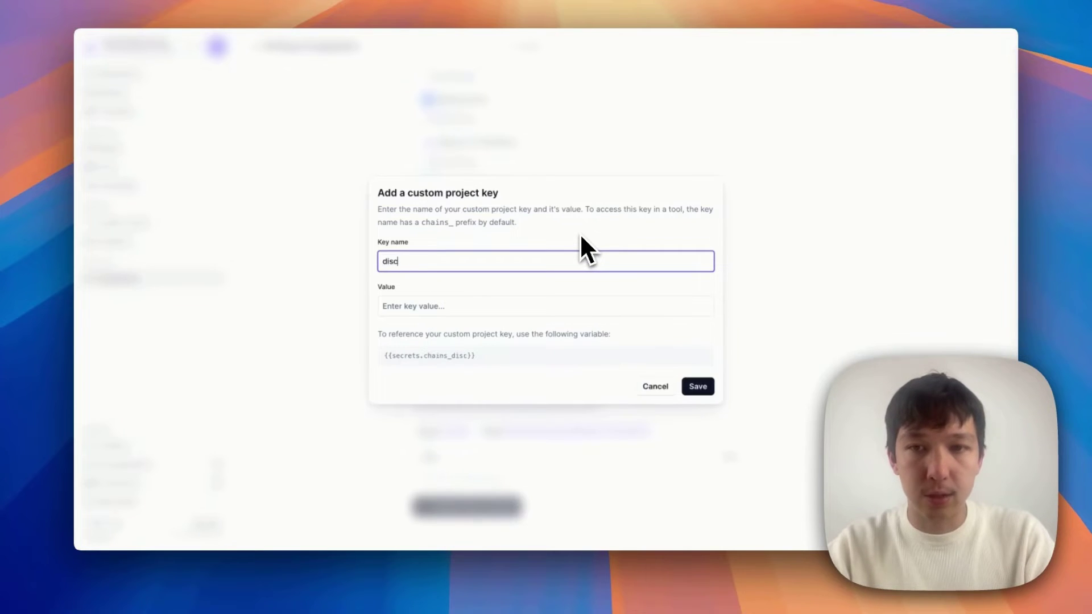
{"action": "type", "text": "ord_key"}
{"action": "left_click", "coordinate": [545, 302]}
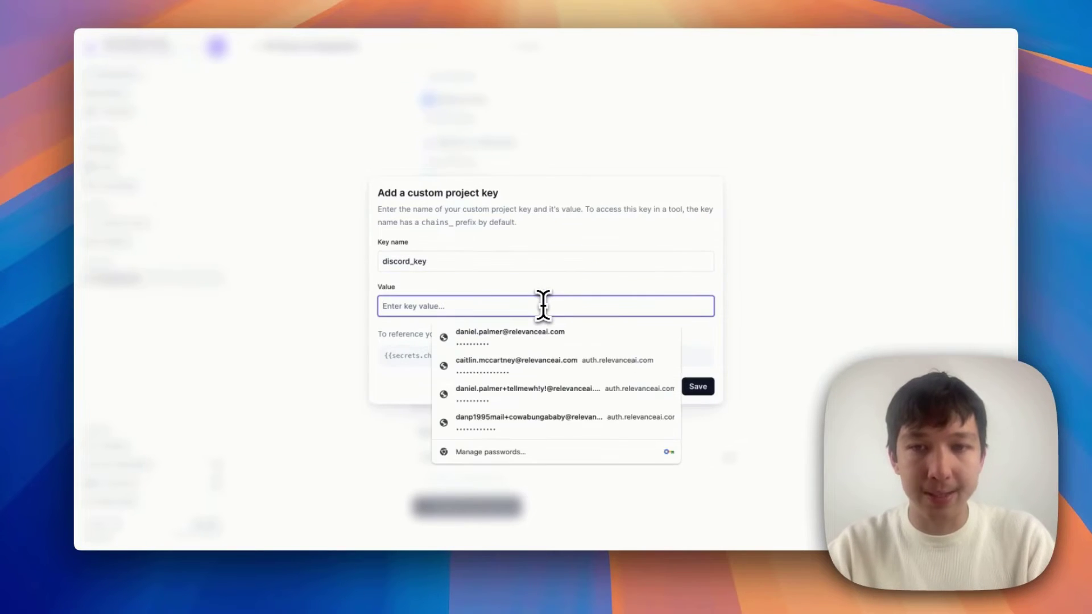
{"action": "key", "text": "super+v"}
{"action": "left_click", "coordinate": [578, 290]}
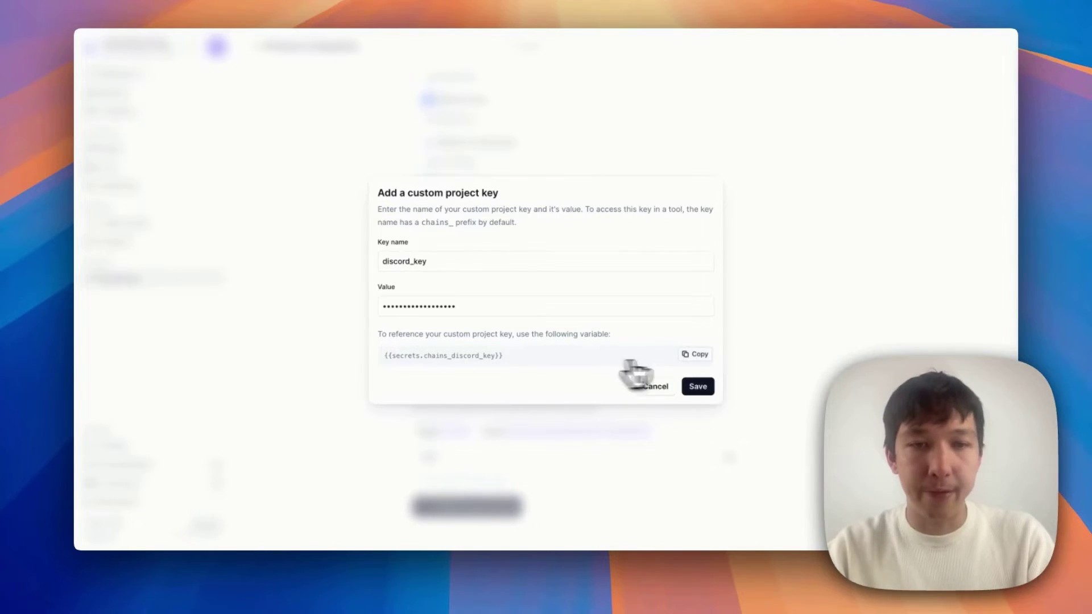
{"action": "left_click", "coordinate": [692, 357]}
{"action": "left_click", "coordinate": [698, 386]}
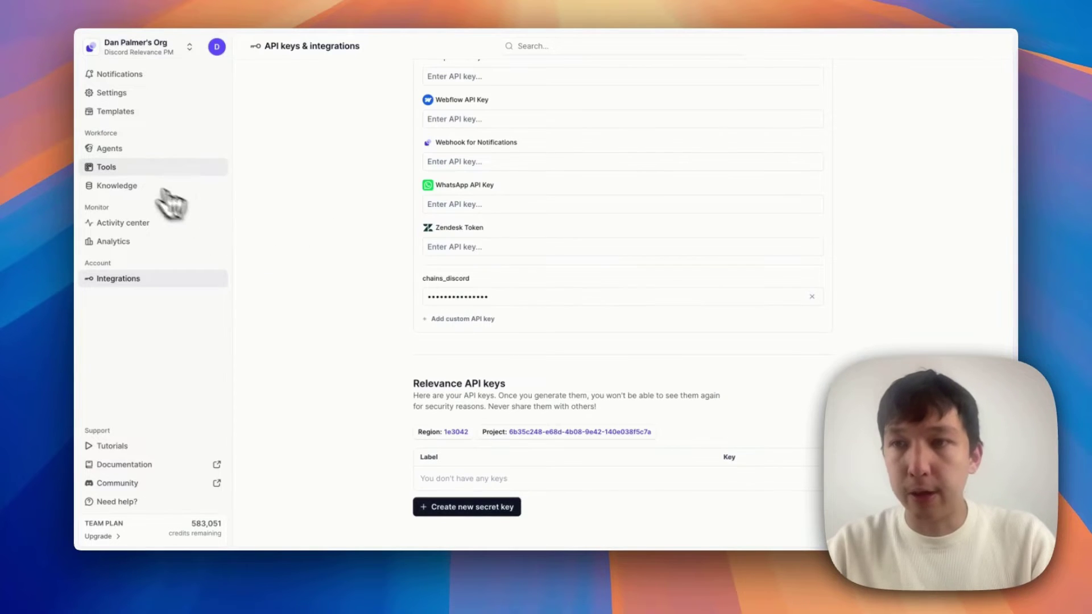
- Reopen the tool's editor and scroll down to the API step
{"action": "left_click", "coordinate": [127, 168]}
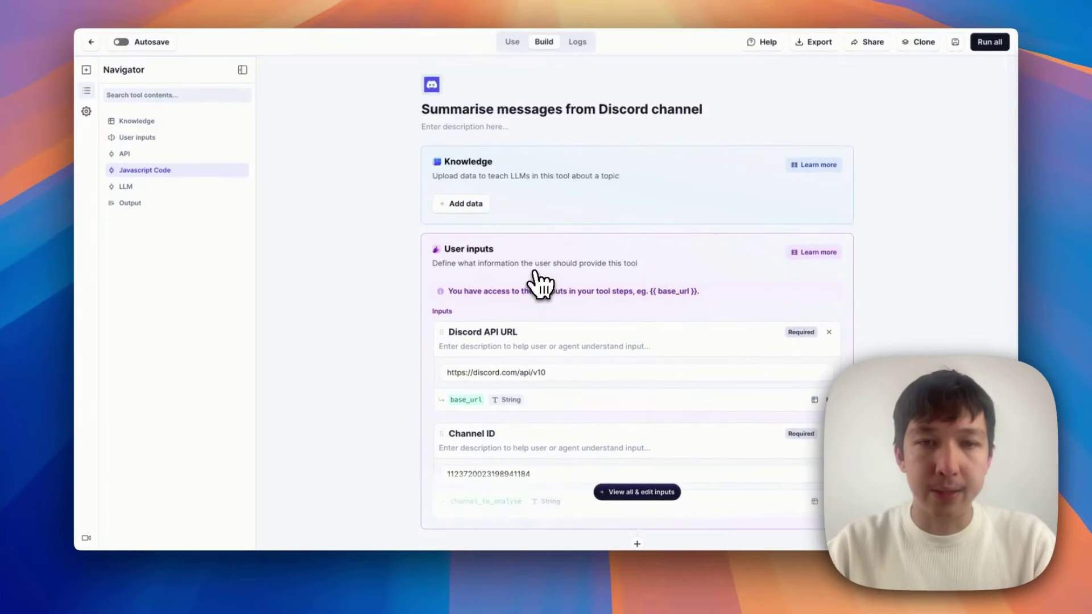
{"action": "scroll", "coordinate": [614, 237], "scroll_direction": "down", "scroll_amount": 5}
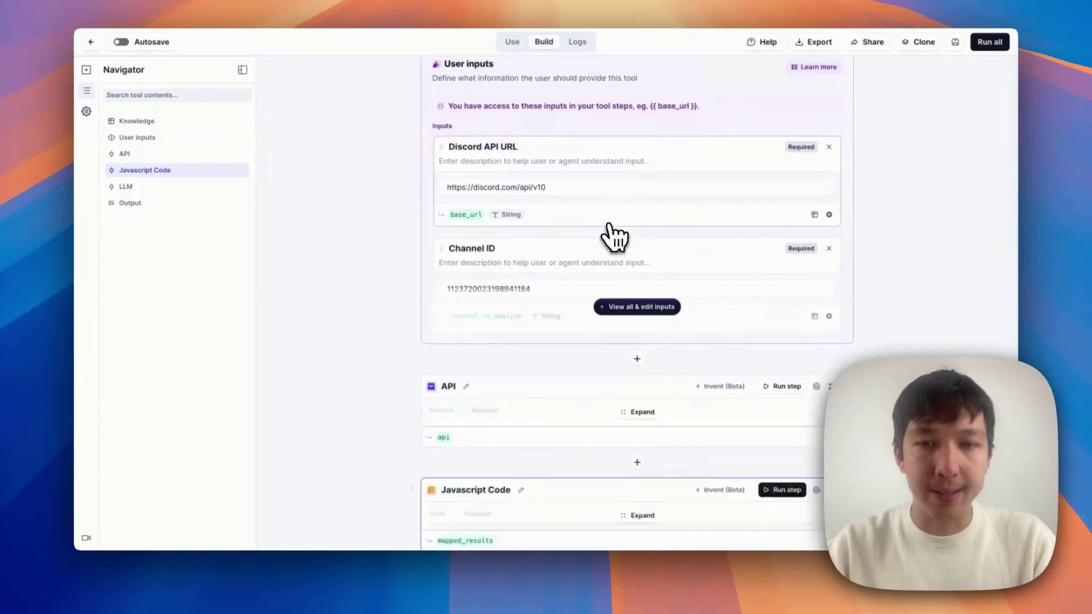
{"action": "scroll", "coordinate": [637, 302], "scroll_direction": "down", "scroll_amount": 3}
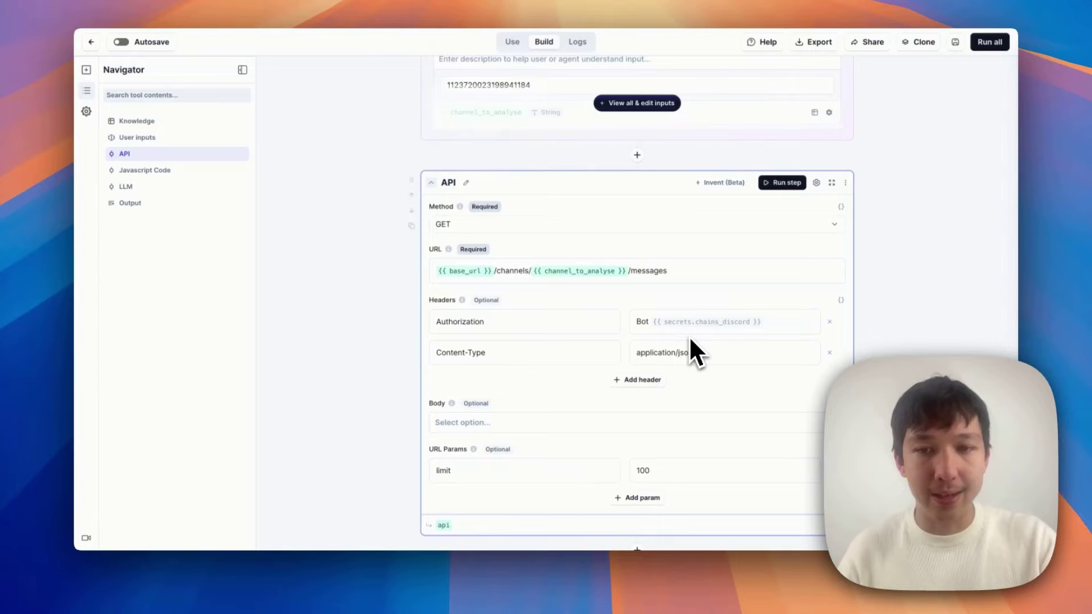
{"action": "scroll", "coordinate": [685, 439], "scroll_direction": "down", "scroll_amount": 5}
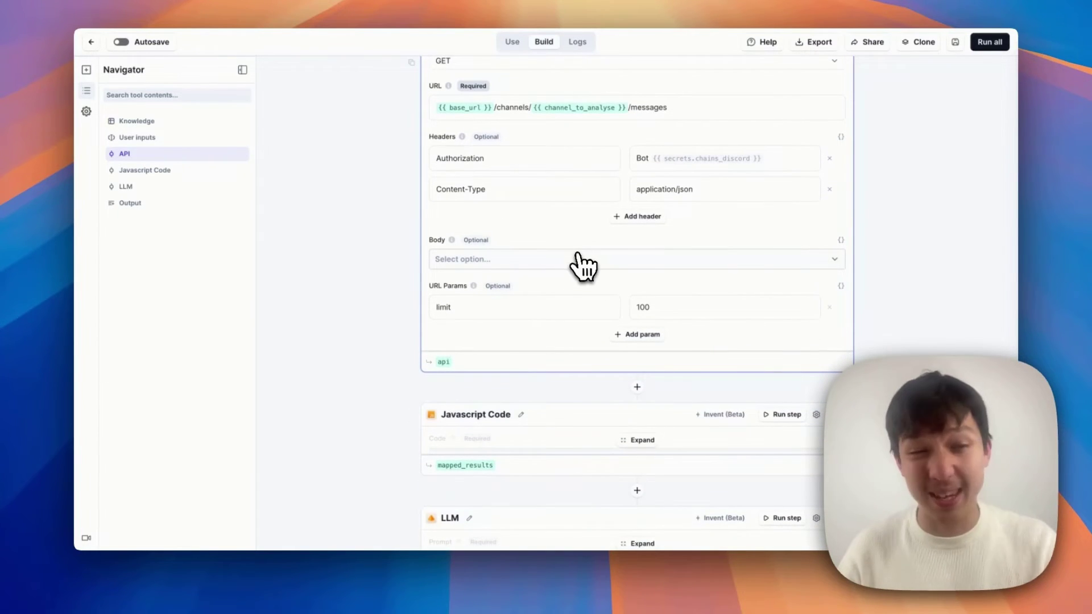
- Set the API request body type to Raw after trying JSON options, and check the limit 100 parameter
{"action": "left_click", "coordinate": [578, 259]}
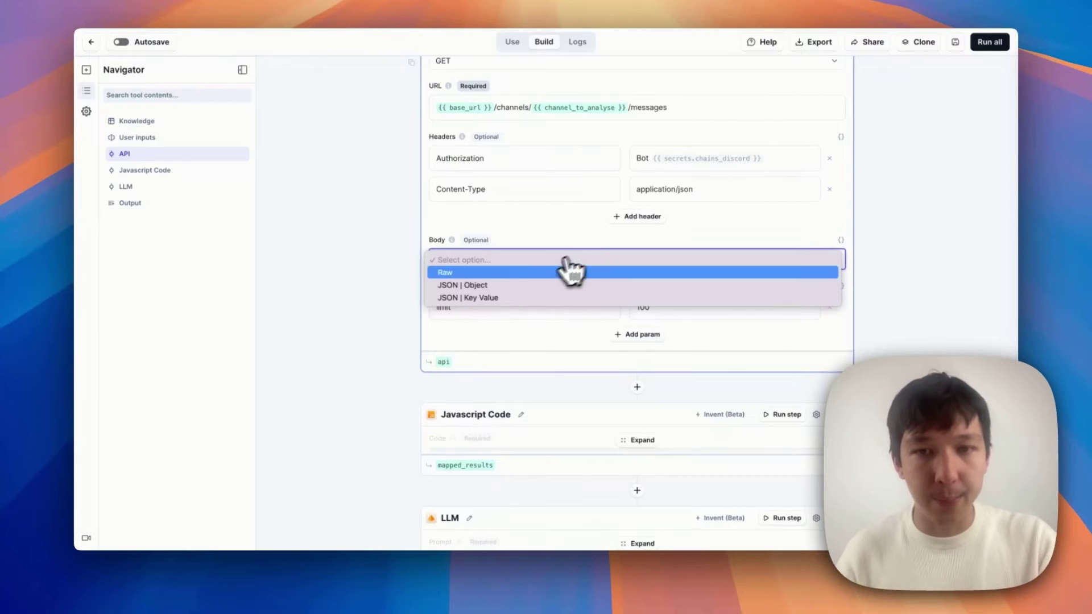
{"action": "left_click", "coordinate": [479, 285]}
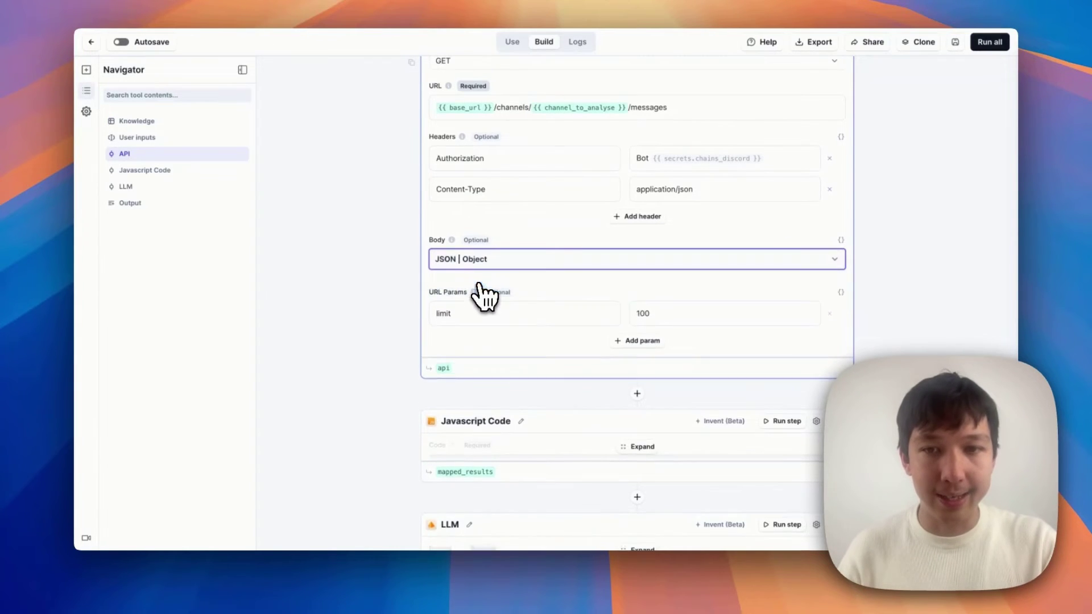
{"action": "left_click", "coordinate": [497, 267]}
{"action": "left_click", "coordinate": [494, 271]}
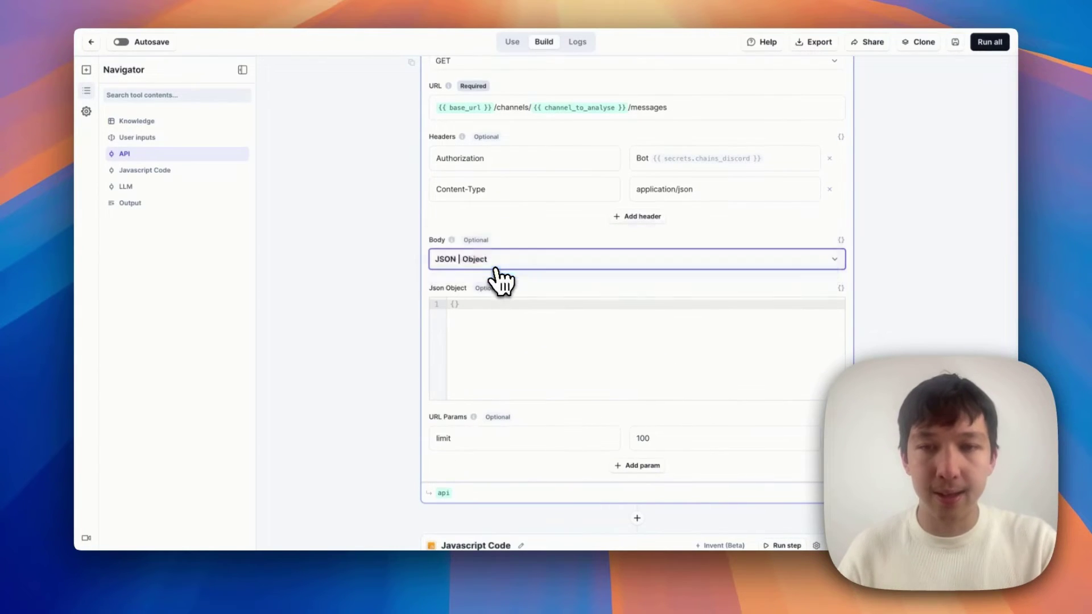
{"action": "left_click", "coordinate": [496, 270]}
{"action": "left_click", "coordinate": [492, 300]}
{"action": "left_click", "coordinate": [530, 266]}
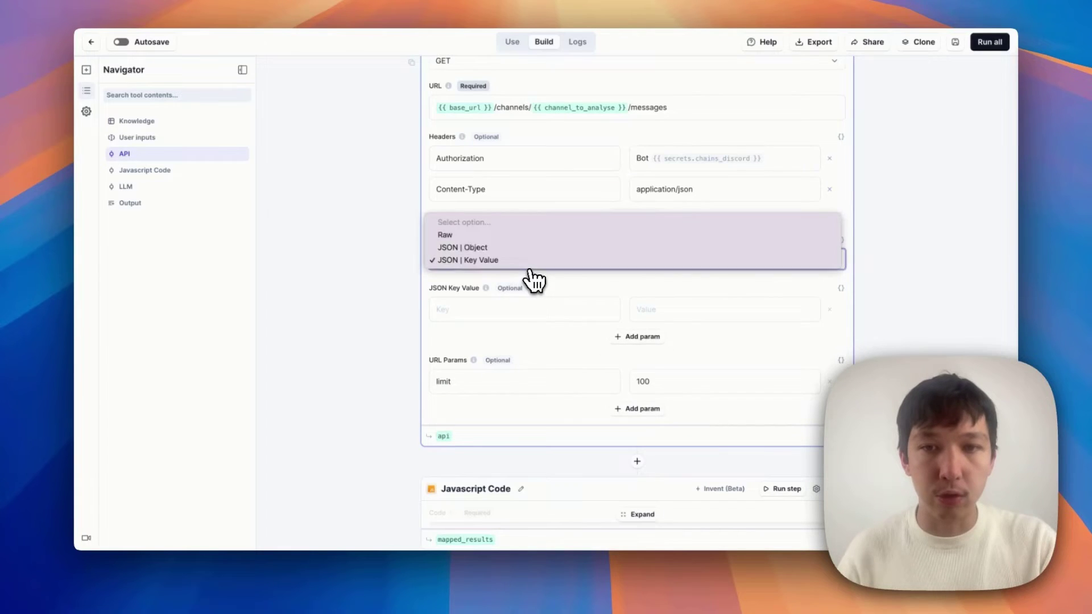
{"action": "left_click", "coordinate": [520, 234]}
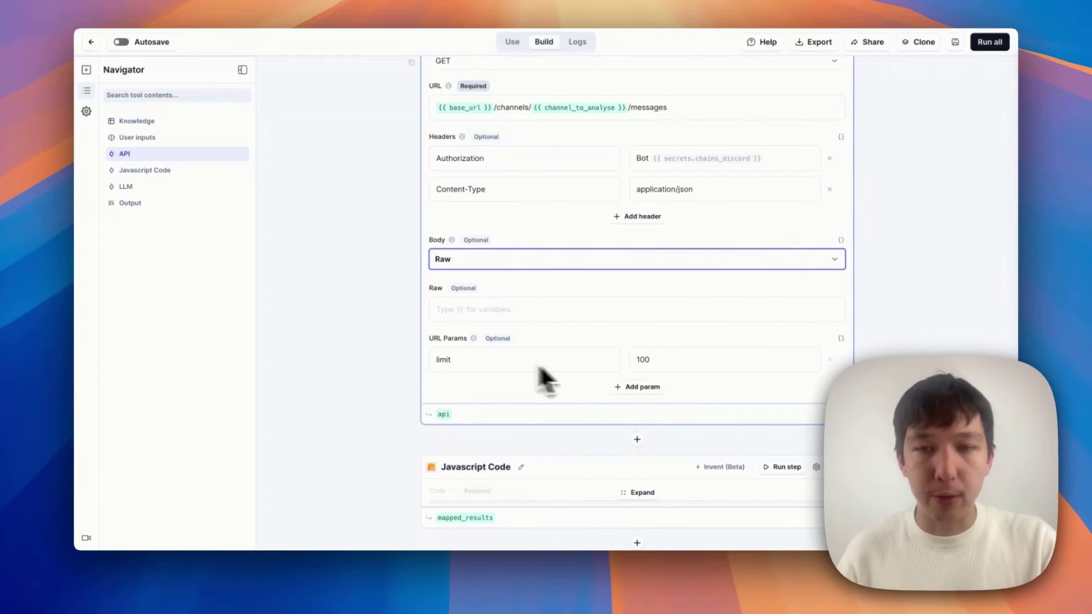
{"action": "left_click", "coordinate": [472, 360]}
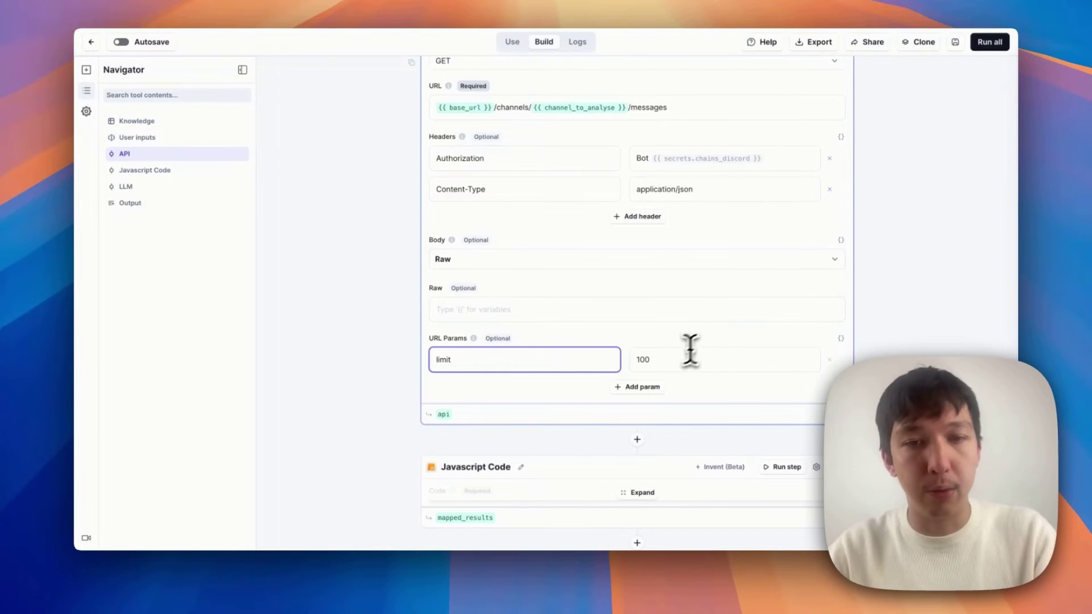
{"action": "left_click", "coordinate": [665, 359]}
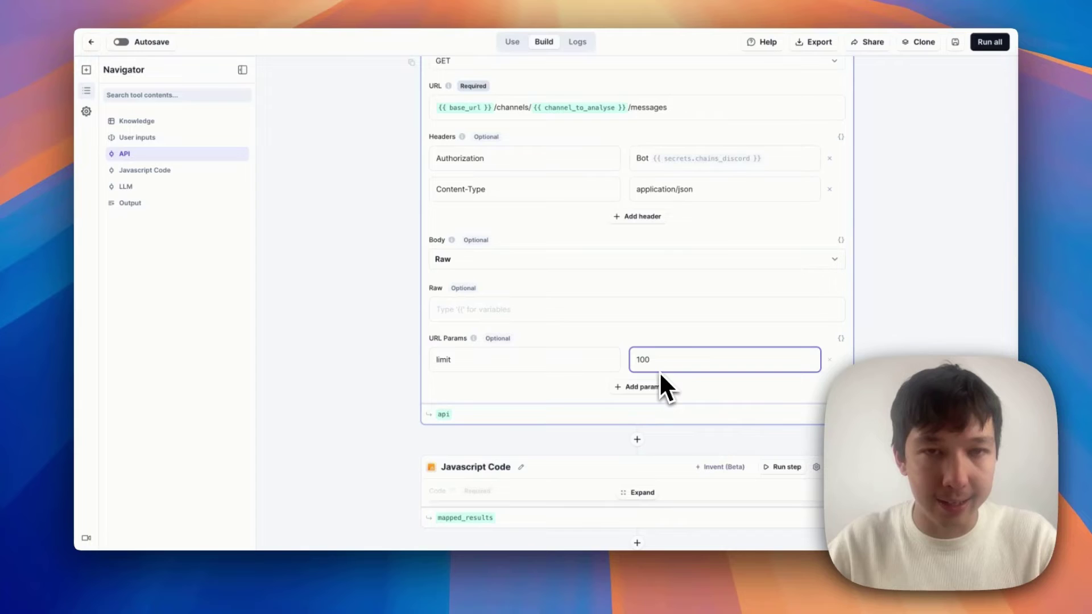
- Run the API step alone and view its full response_body of channel messages as formatted JSON
{"action": "scroll", "coordinate": [788, 180], "scroll_direction": "up", "scroll_amount": 4}
{"action": "left_click", "coordinate": [788, 226]}
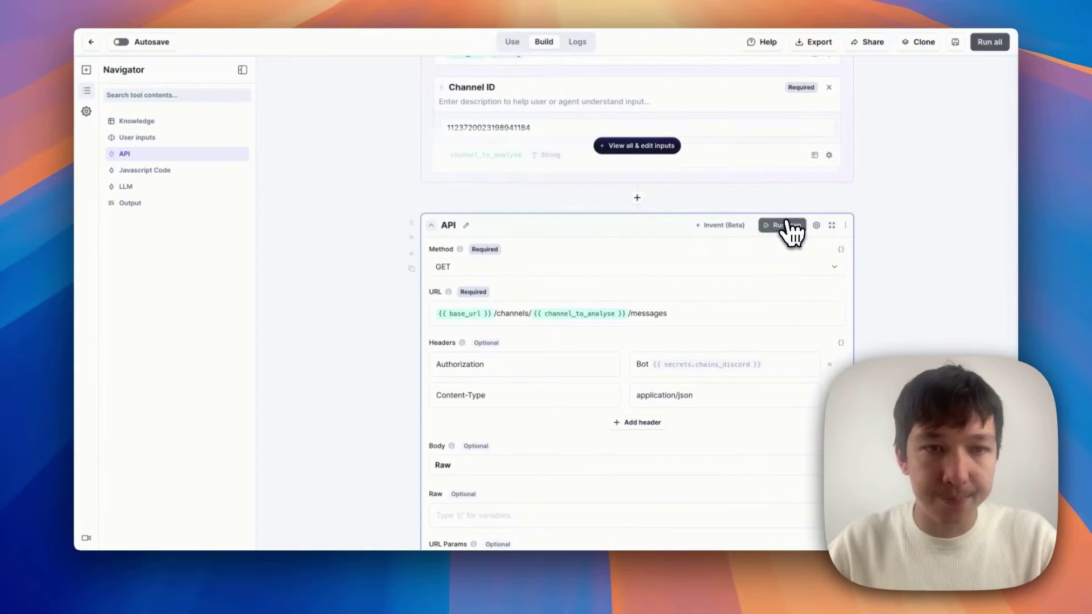
{"action": "scroll", "coordinate": [780, 309], "scroll_direction": "down", "scroll_amount": 6}
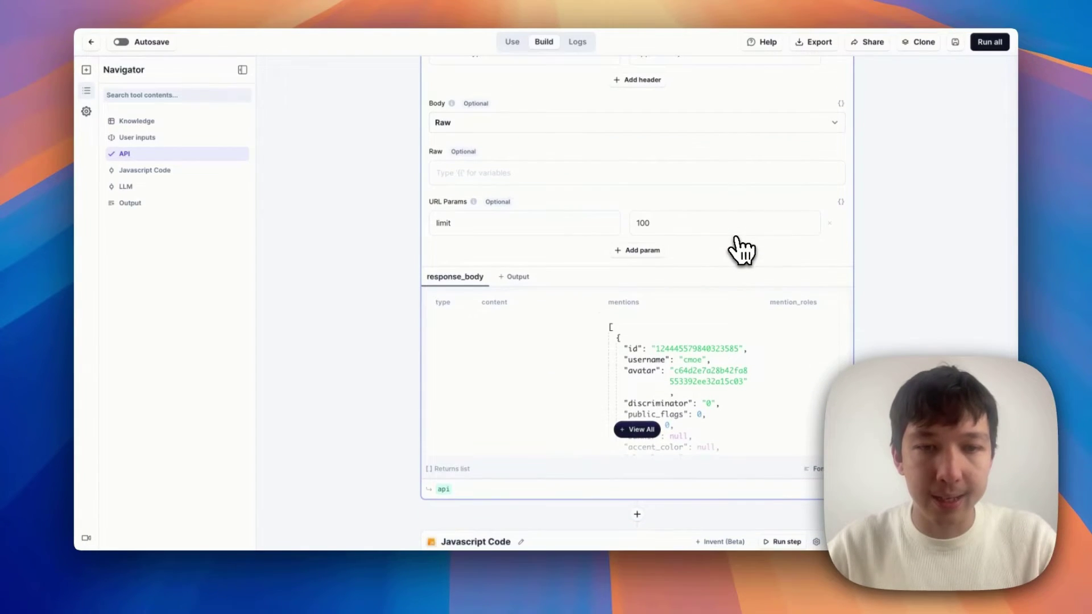
{"action": "mouse_move", "coordinate": [827, 344]}
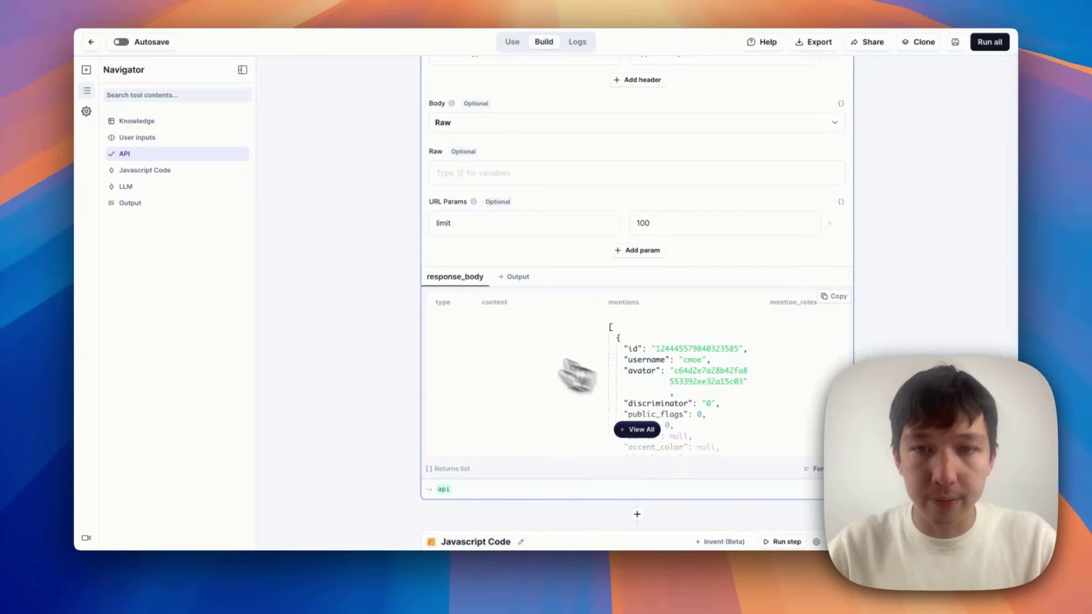
{"action": "left_click", "coordinate": [815, 470]}
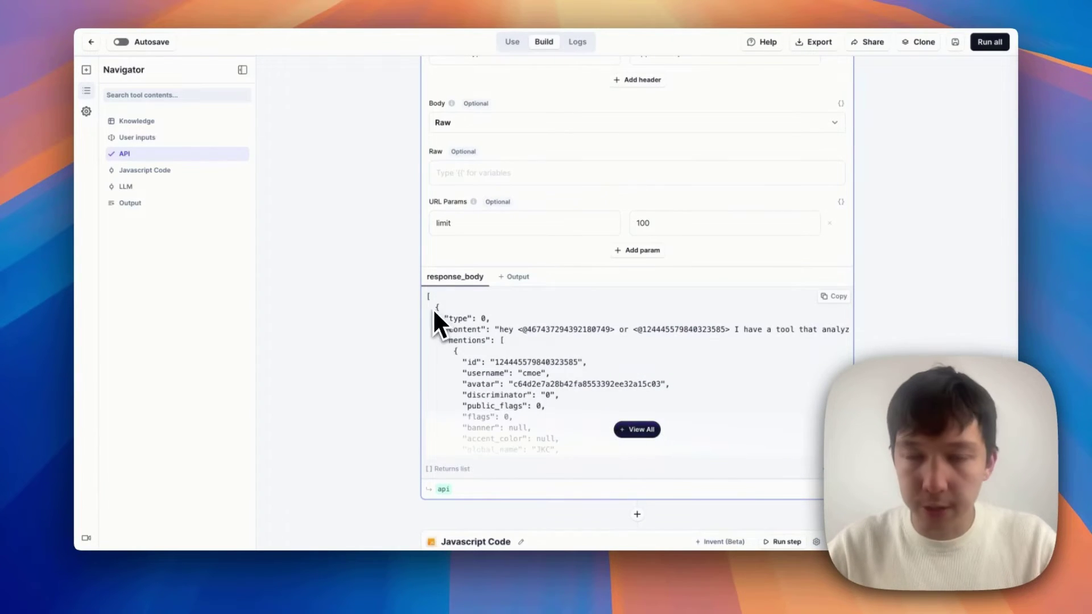
{"action": "left_click", "coordinate": [637, 430]}
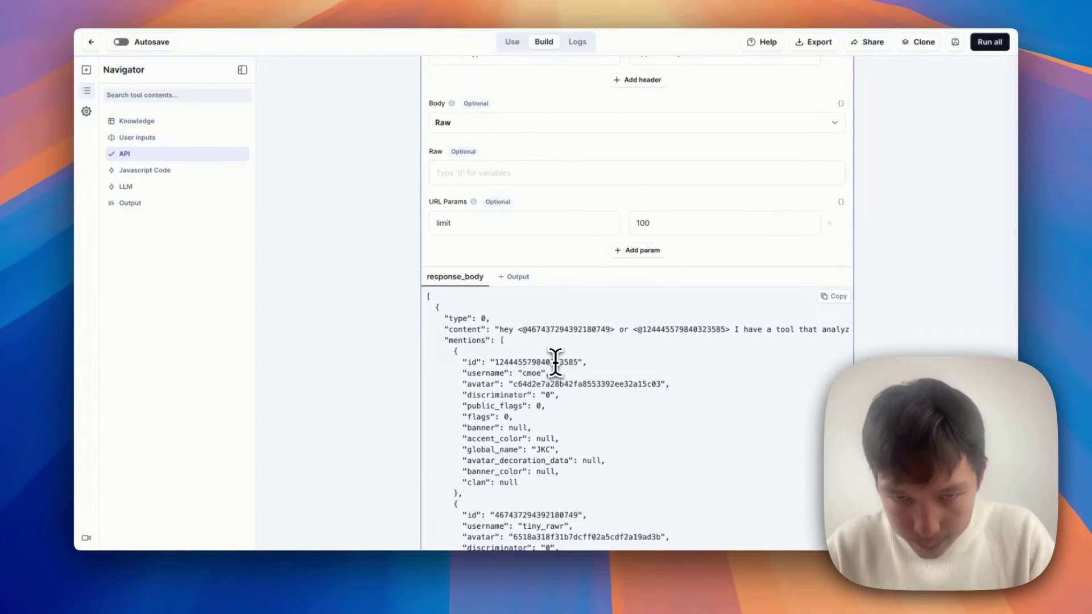
{"action": "left_click_drag", "start_coordinate": [554, 362], "coordinate": [548, 440]}
{"action": "scroll", "coordinate": [549, 440], "scroll_direction": "down", "scroll_amount": 1}
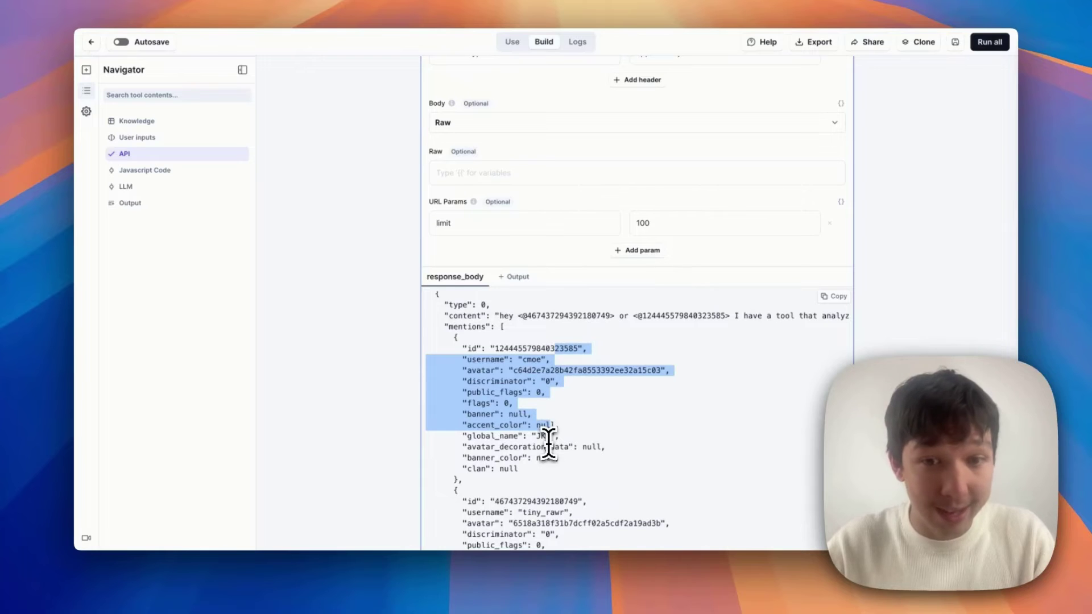
{"action": "scroll", "coordinate": [549, 440], "scroll_direction": "down", "scroll_amount": 6}
- Expand the Javascript Code step to view its code
{"action": "scroll", "coordinate": [870, 292], "scroll_direction": "down", "scroll_amount": 10}
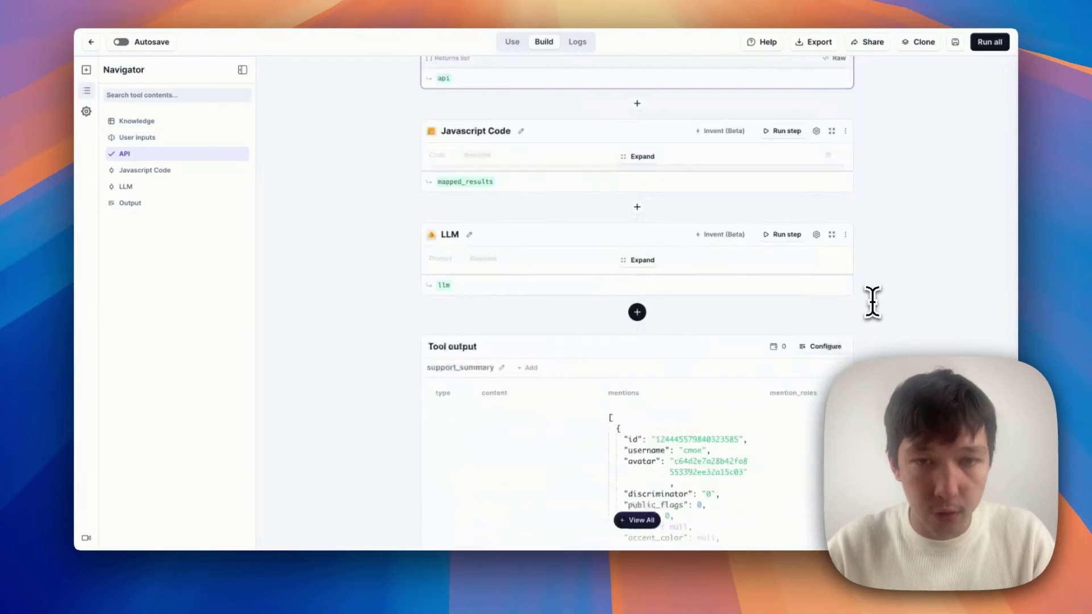
{"action": "scroll", "coordinate": [920, 214], "scroll_direction": "up", "scroll_amount": 1}
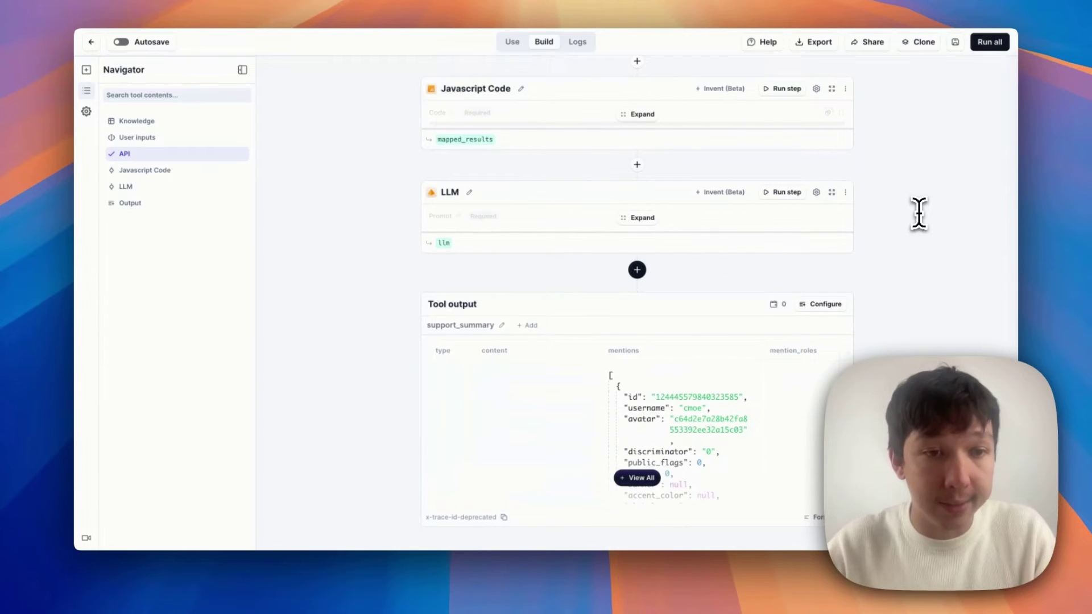
{"action": "left_click", "coordinate": [638, 116]}
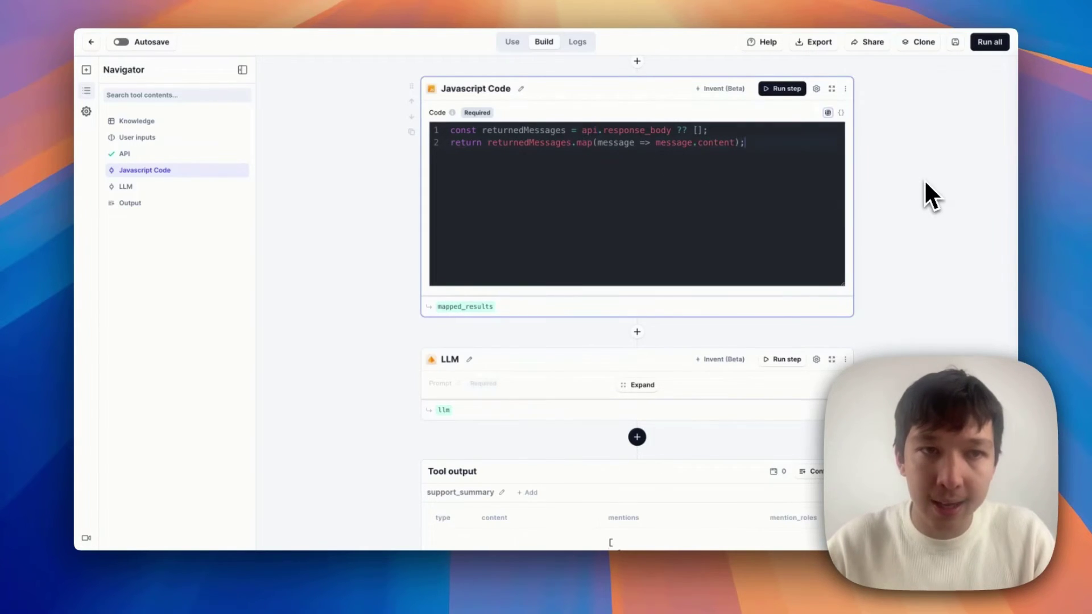
{"action": "scroll", "coordinate": [925, 179], "scroll_direction": "up", "scroll_amount": 3}
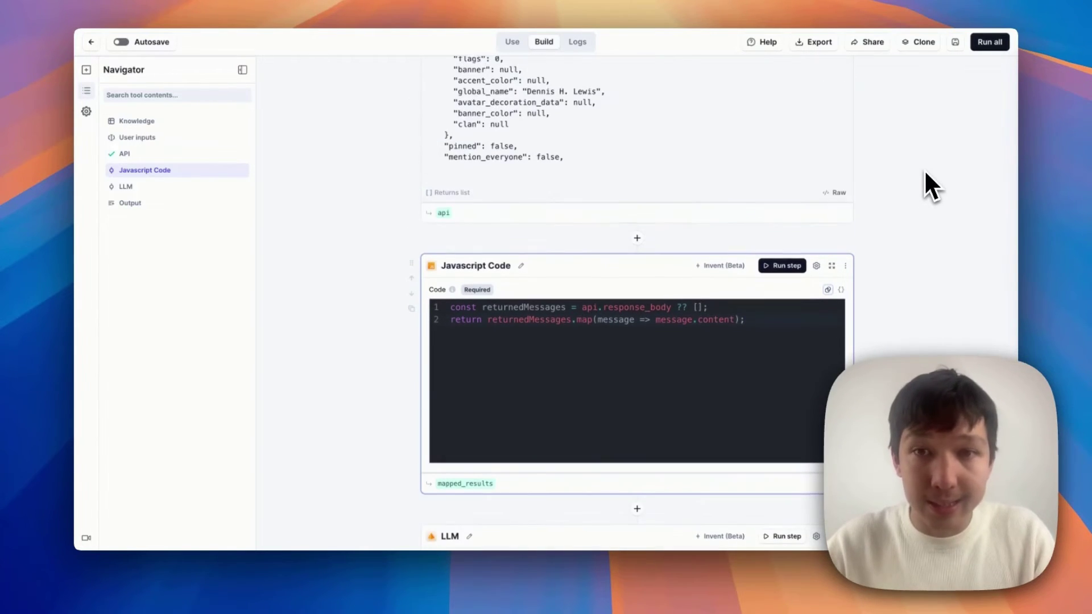
- Rename the API output to get_messages_api_request and reference it on line 1 of the code
{"action": "left_click", "coordinate": [447, 213]}
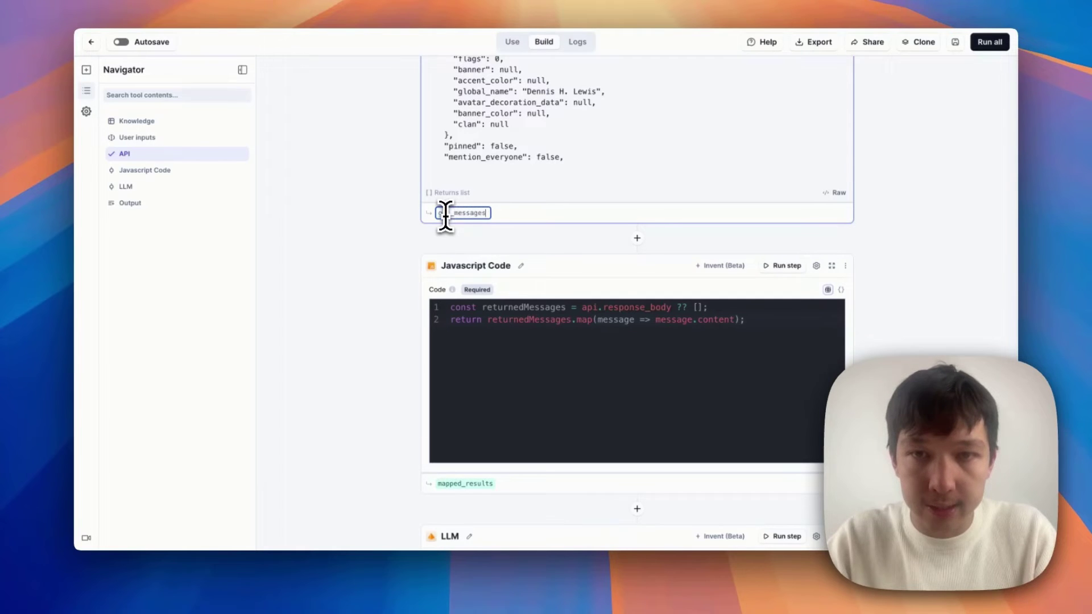
{"action": "type", "text": "get_messages_api_request"}
{"action": "key", "text": "Return"}
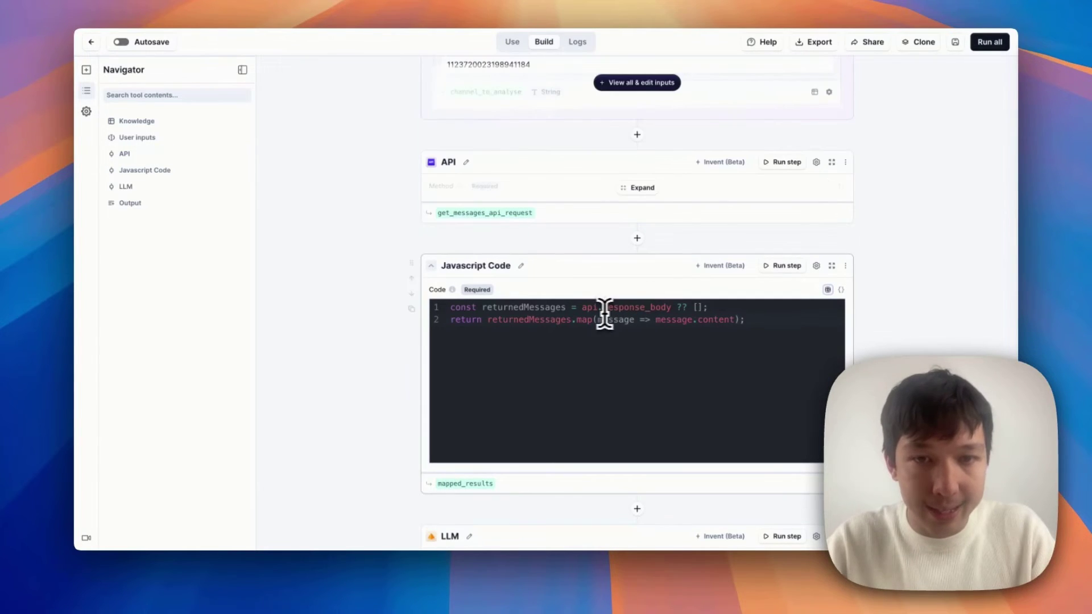
{"action": "left_click", "coordinate": [595, 310]}
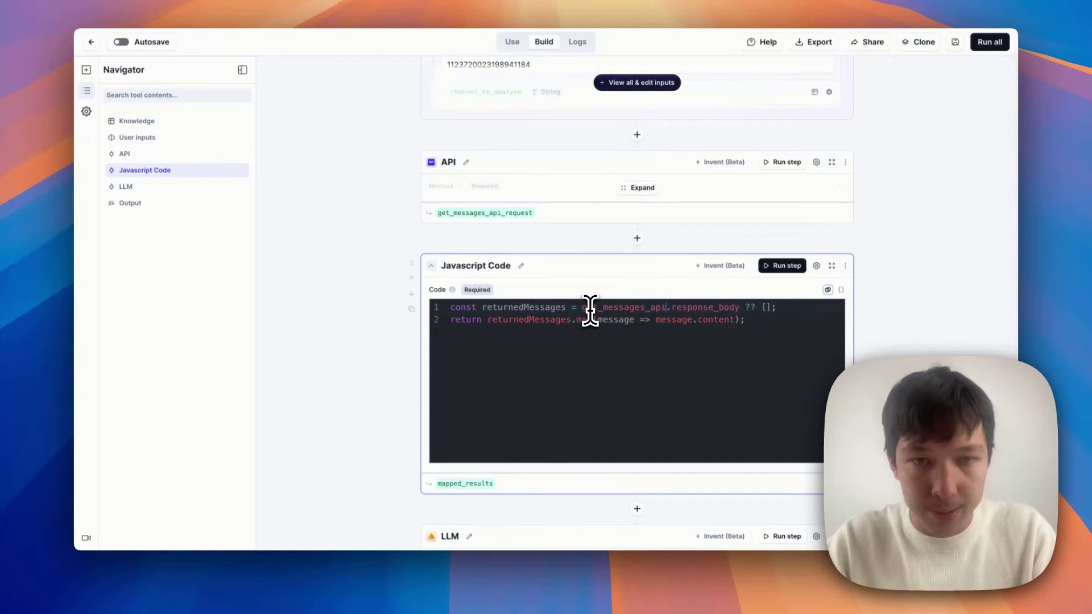
{"action": "type", "text": "est"}
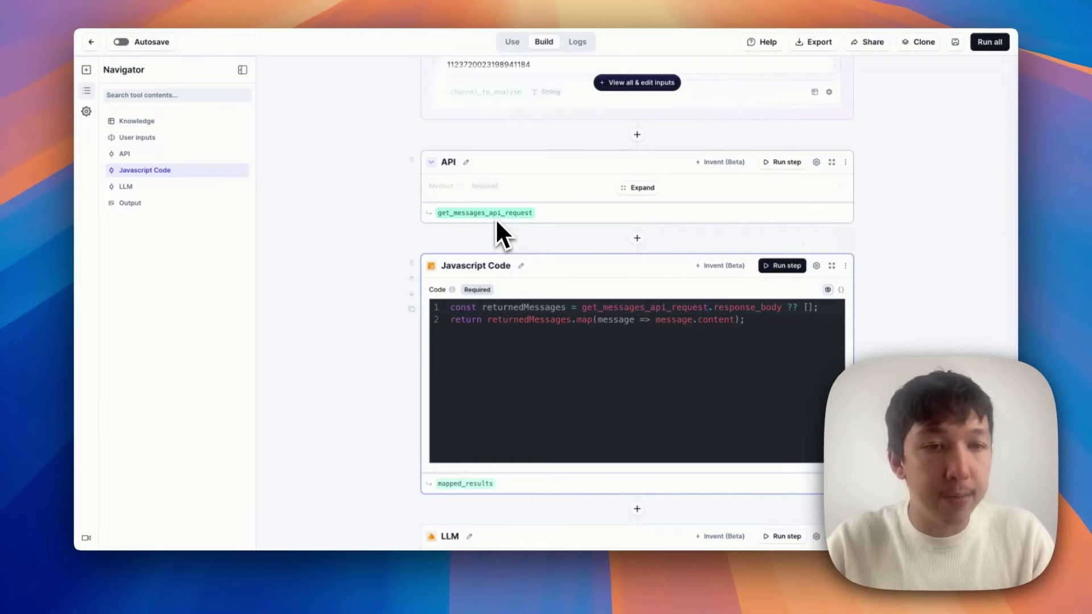
- Rerun the API step and review the code's response_body and message.content references
{"action": "left_click", "coordinate": [788, 163]}
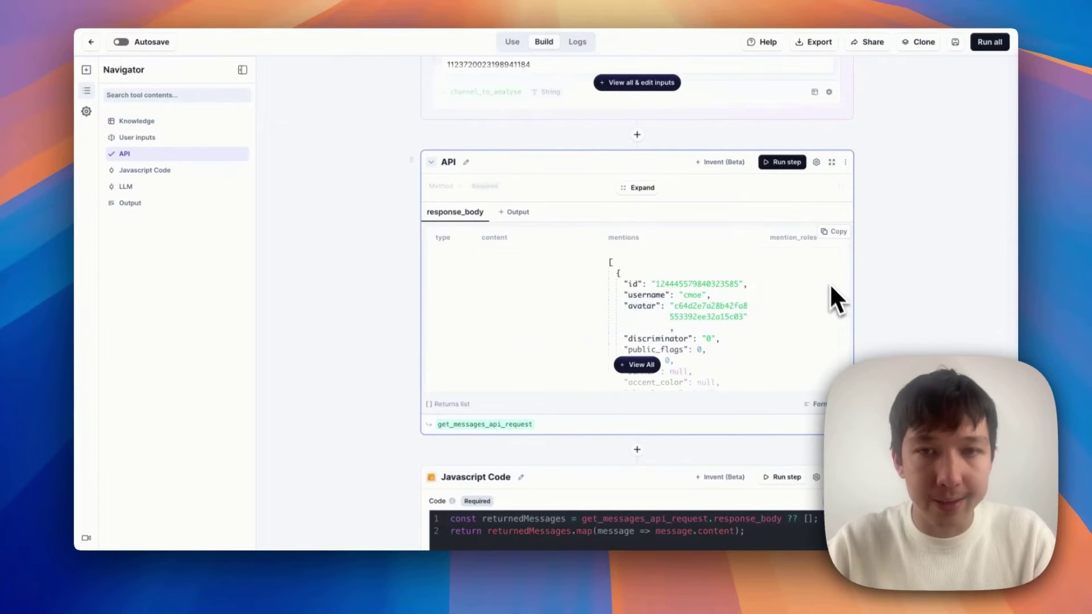
{"action": "scroll", "coordinate": [739, 292], "scroll_direction": "down", "scroll_amount": 5}
{"action": "left_click", "coordinate": [619, 215]}
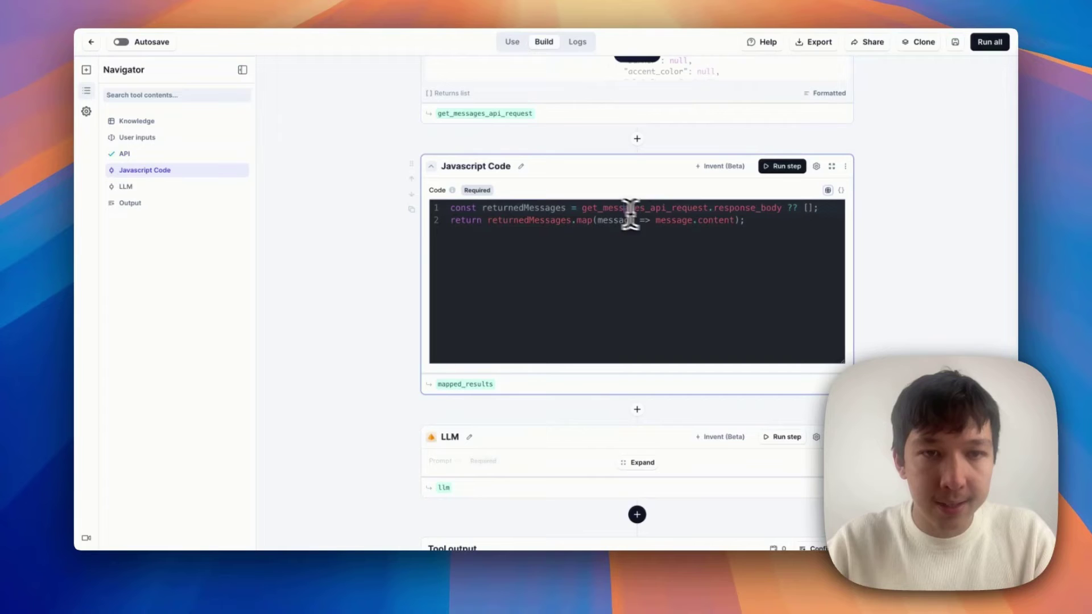
{"action": "double_click", "coordinate": [751, 208]}
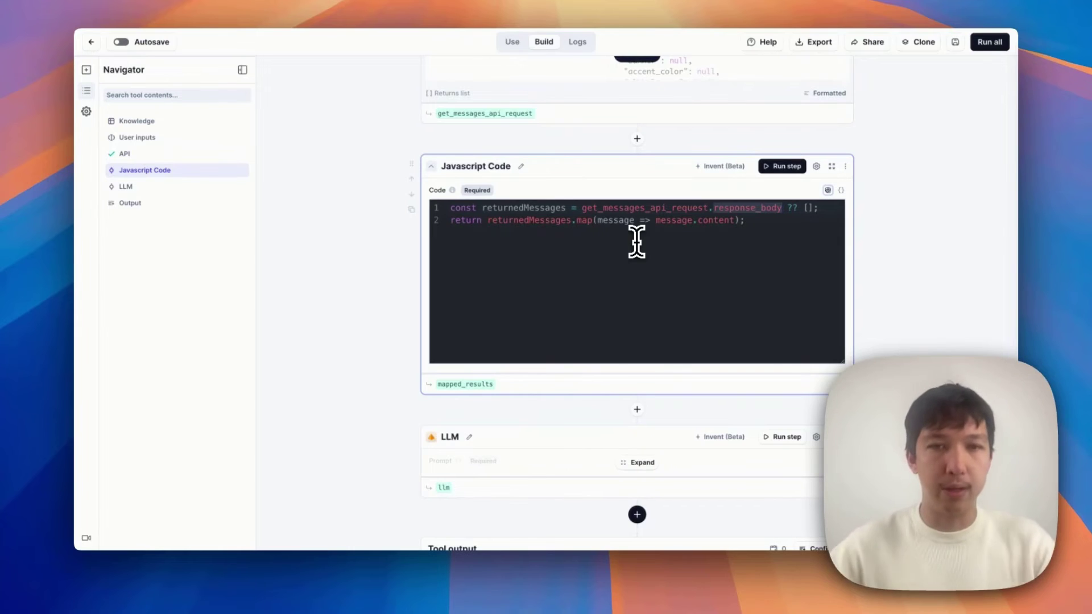
{"action": "left_click", "coordinate": [604, 220]}
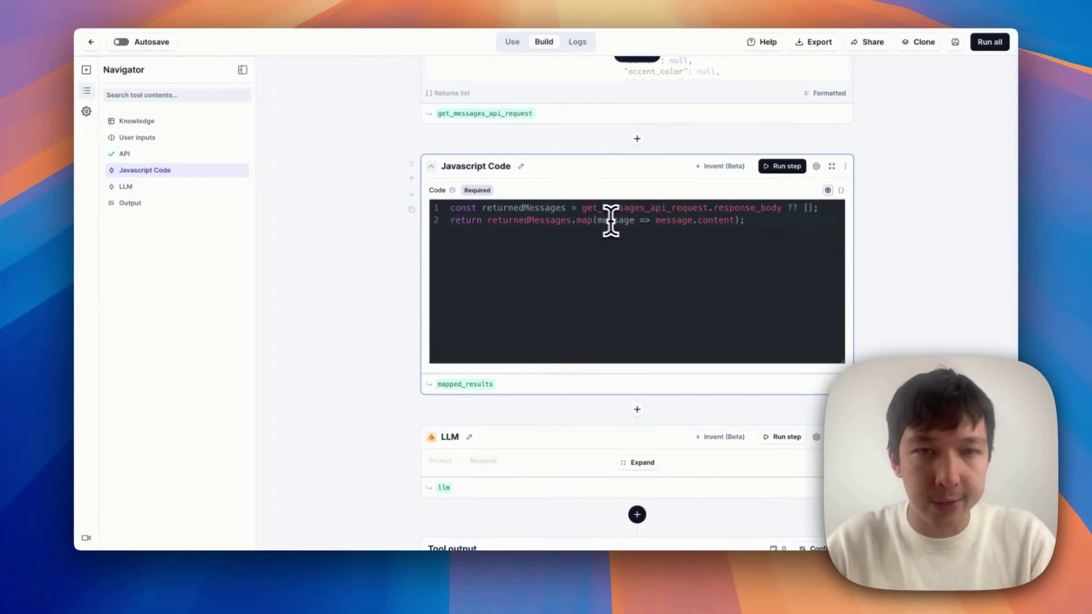
{"action": "left_click", "coordinate": [672, 220]}
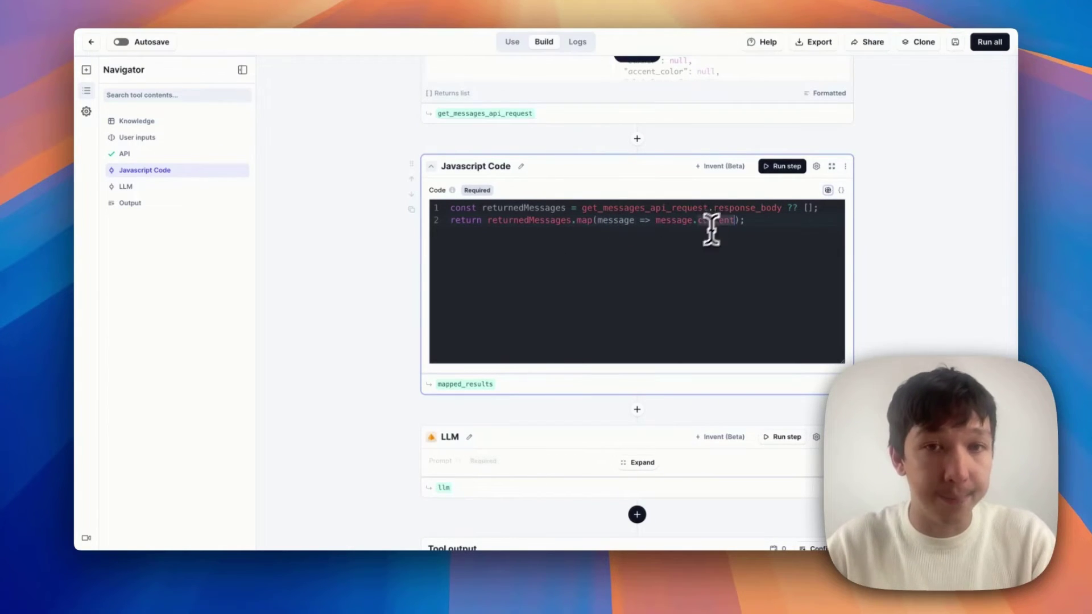
- View the API output as raw JSON, then run the Javascript Code step
{"action": "left_click", "coordinate": [828, 93]}
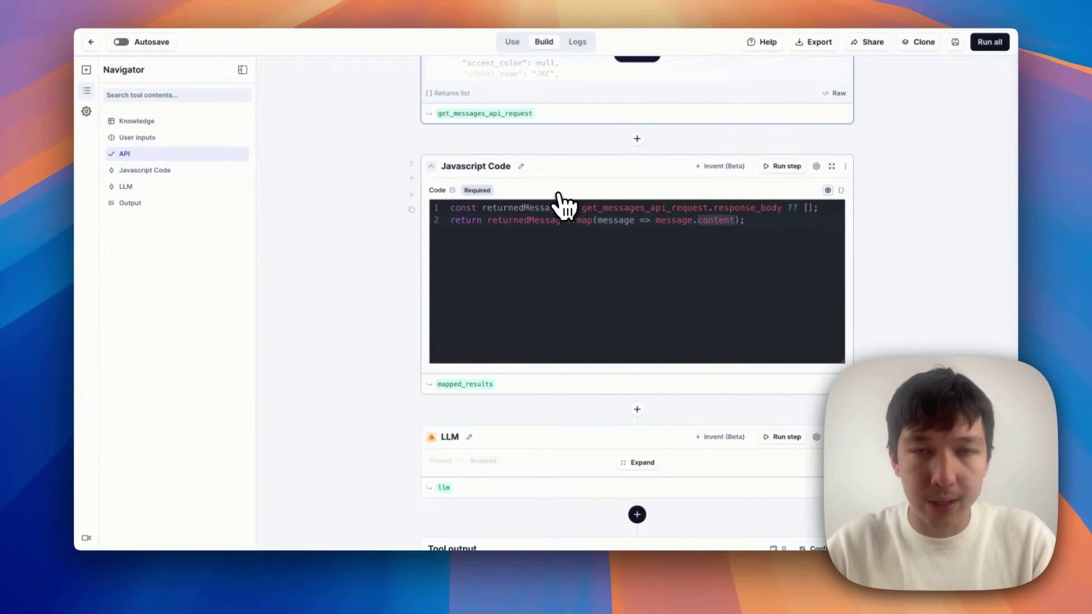
{"action": "scroll", "coordinate": [561, 205], "scroll_direction": "down", "scroll_amount": 1}
{"action": "scroll", "coordinate": [561, 207], "scroll_direction": "up", "scroll_amount": 5}
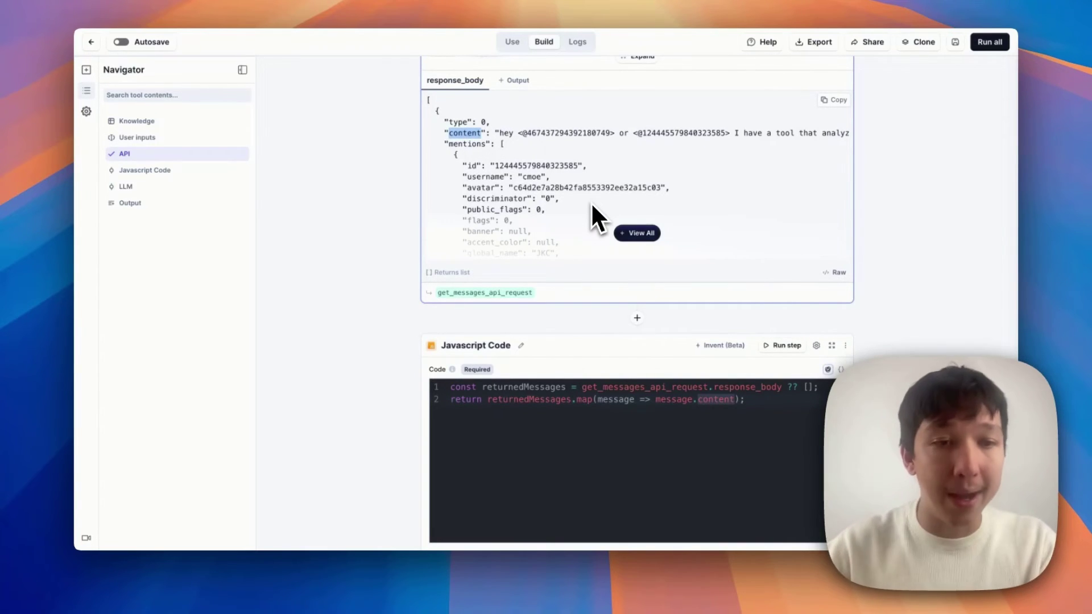
{"action": "scroll", "coordinate": [613, 398], "scroll_direction": "down", "scroll_amount": 1}
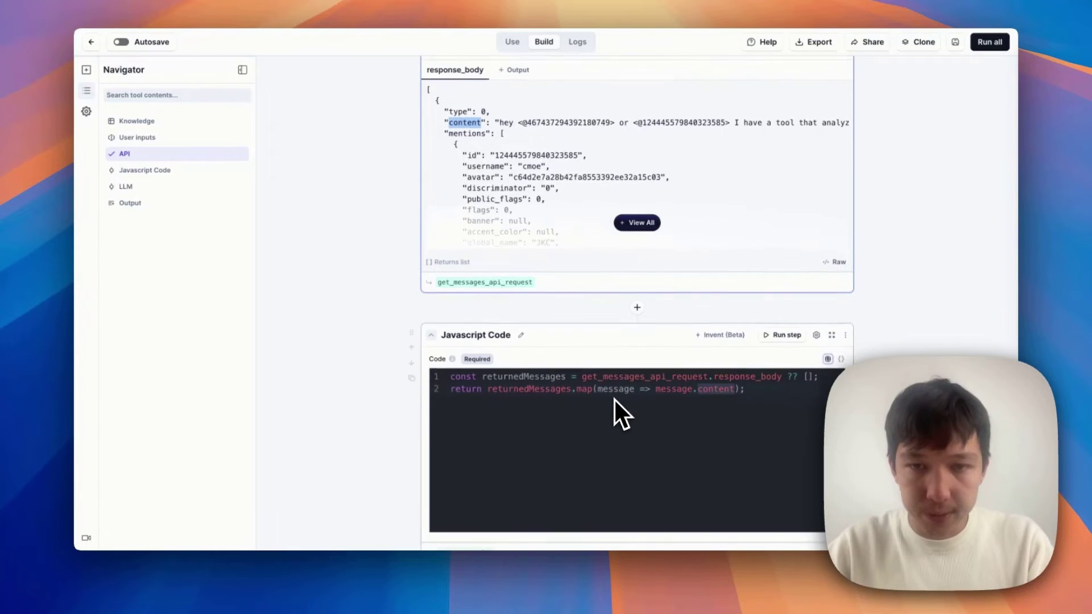
{"action": "left_click", "coordinate": [775, 325]}
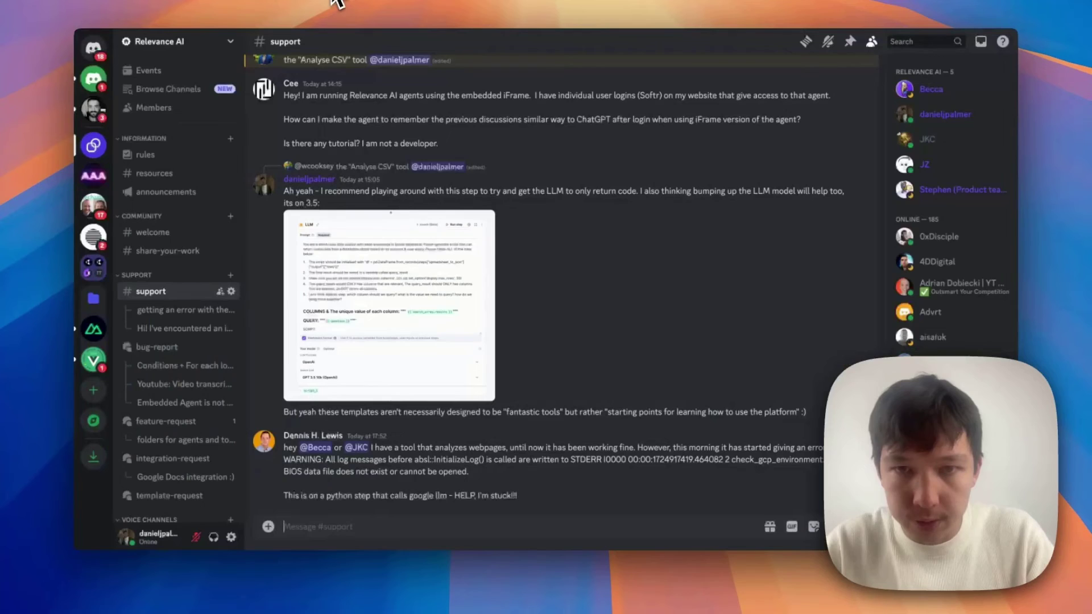
{"action": "key", "text": "super+Tab"}
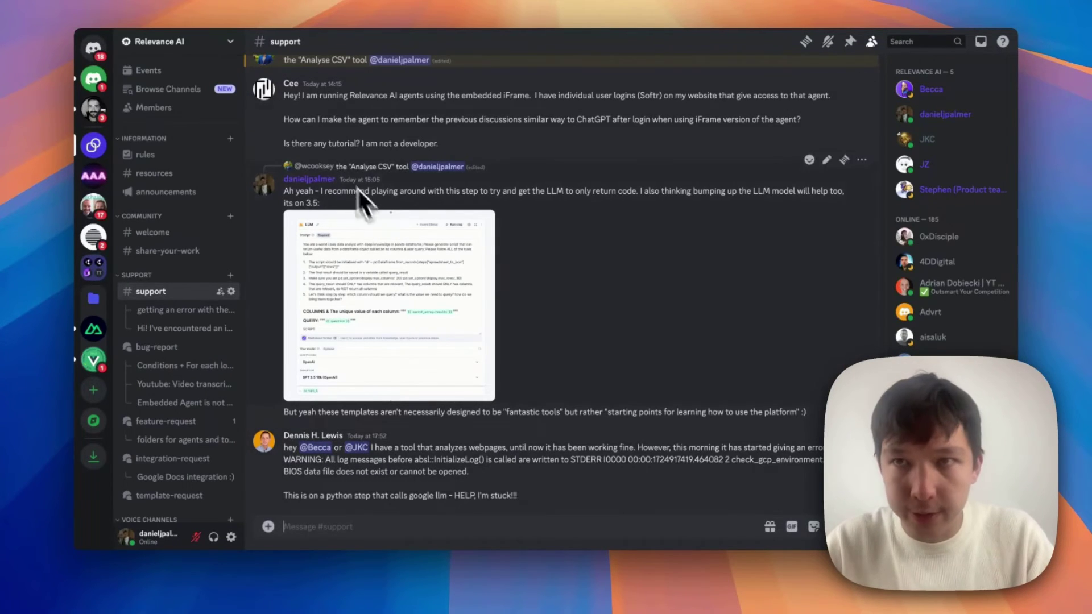
{"action": "key", "text": "super+Tab"}
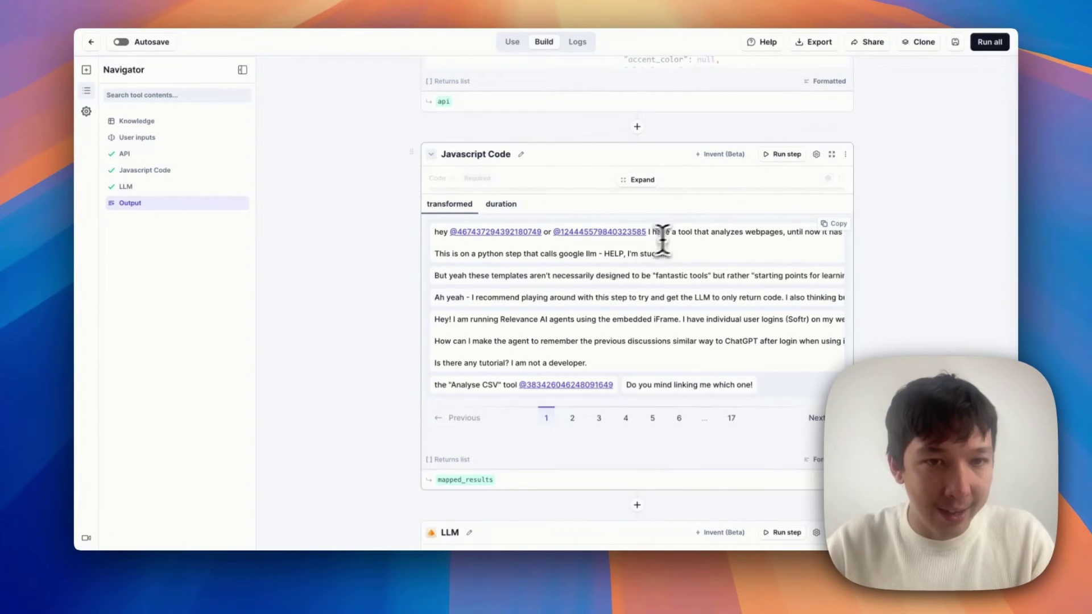
- Page through pages 2, 3 and 4 of the extracted messages and scroll the raw list
{"action": "left_click", "coordinate": [581, 419]}
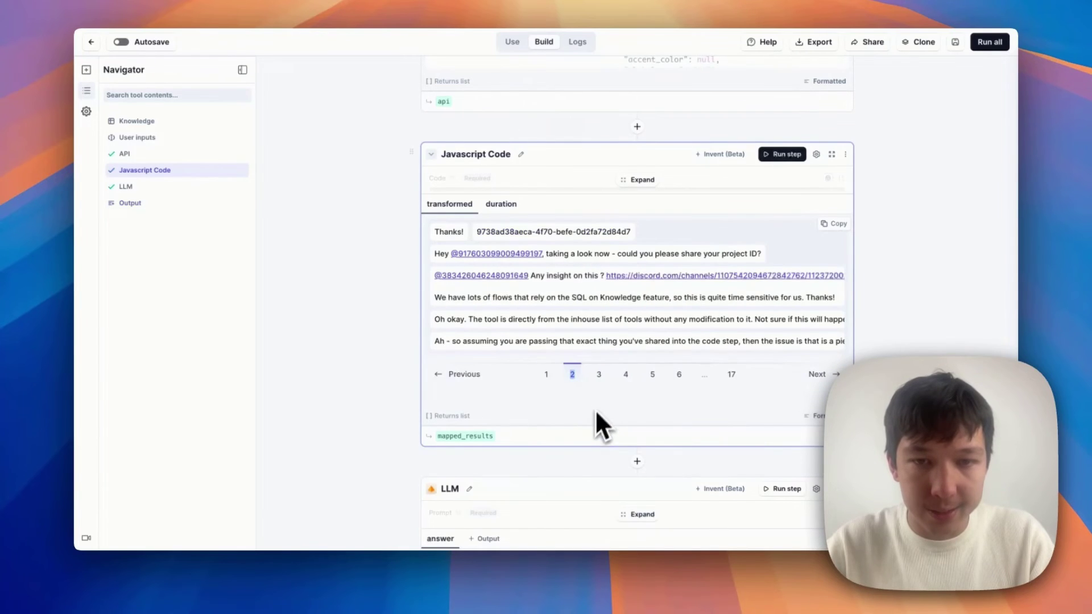
{"action": "left_click", "coordinate": [602, 381]}
{"action": "left_click", "coordinate": [636, 380]}
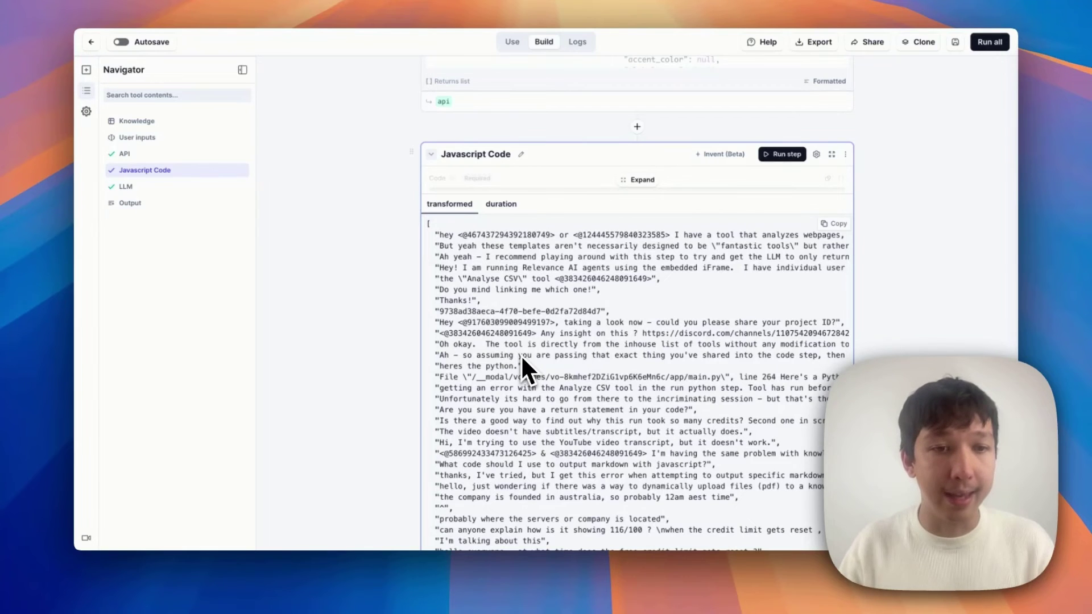
{"action": "scroll", "coordinate": [902, 202], "scroll_direction": "down", "scroll_amount": 5}
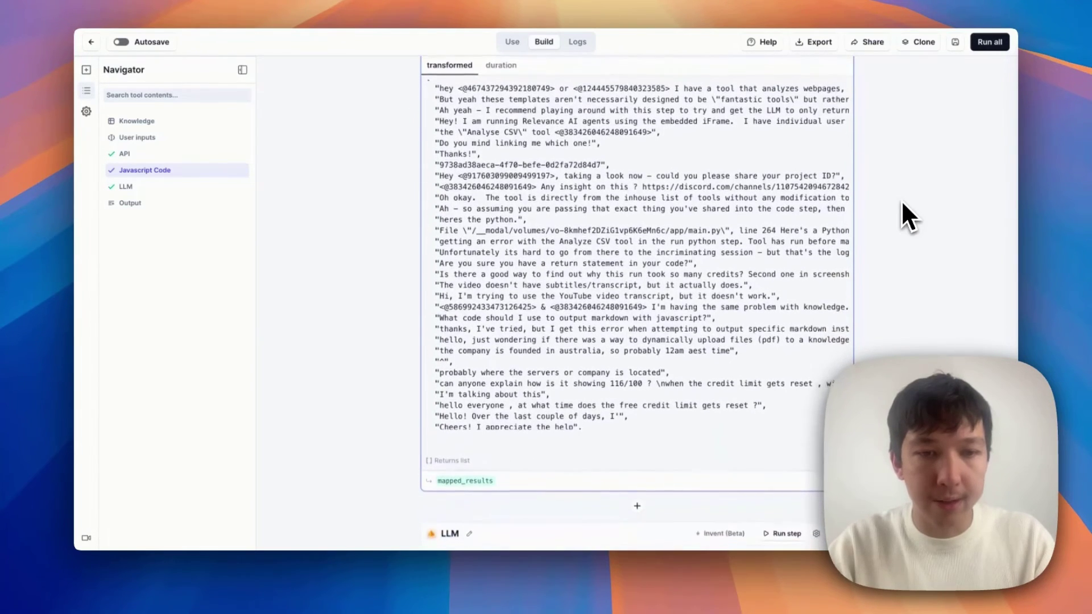
- Expand the LLM step and inspect the {{ mapped_results.transformed }} variable in its prompt
{"action": "left_click", "coordinate": [774, 510]}
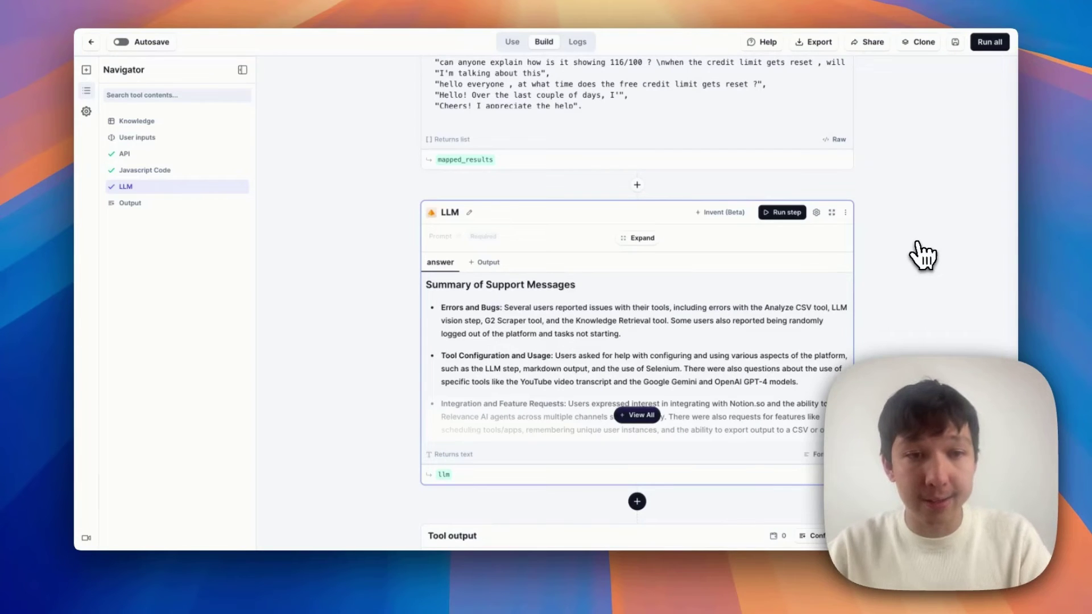
{"action": "left_click", "coordinate": [648, 238]}
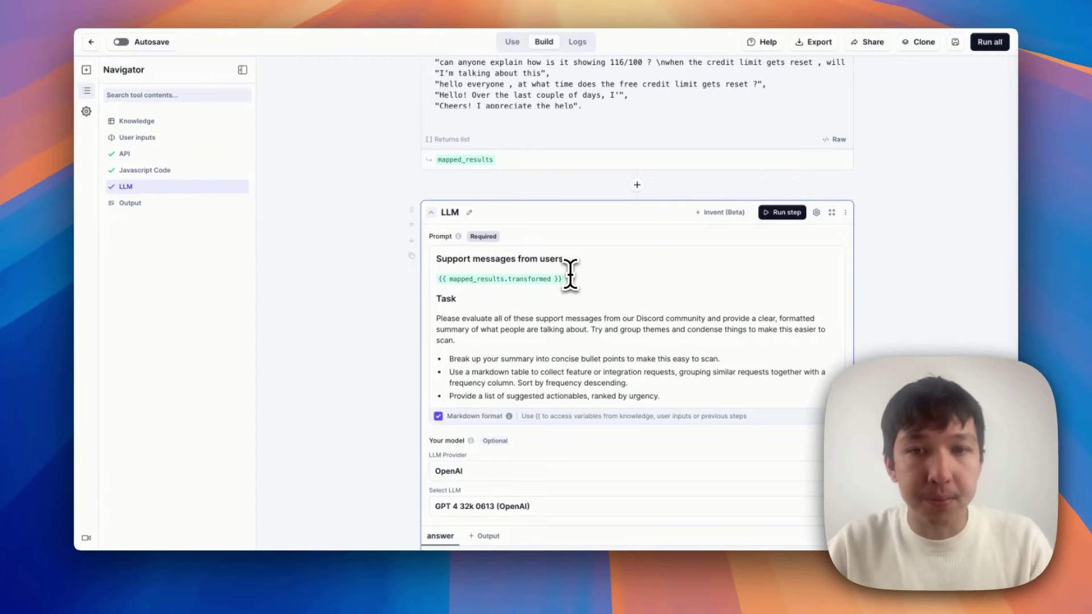
{"action": "left_click", "coordinate": [454, 257]}
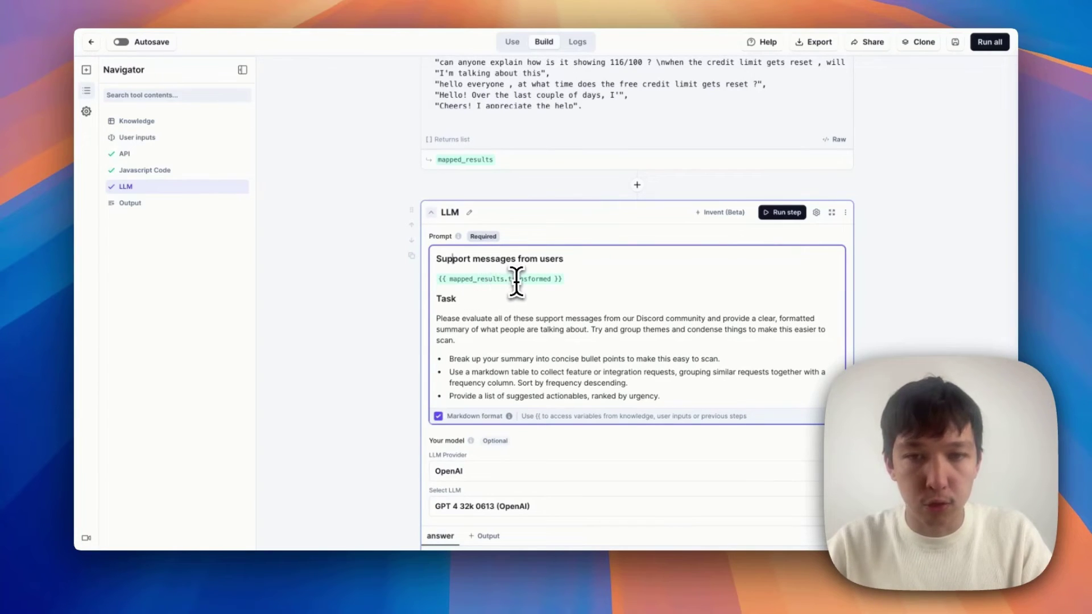
{"action": "left_click", "coordinate": [477, 280]}
{"action": "left_click", "coordinate": [464, 188]}
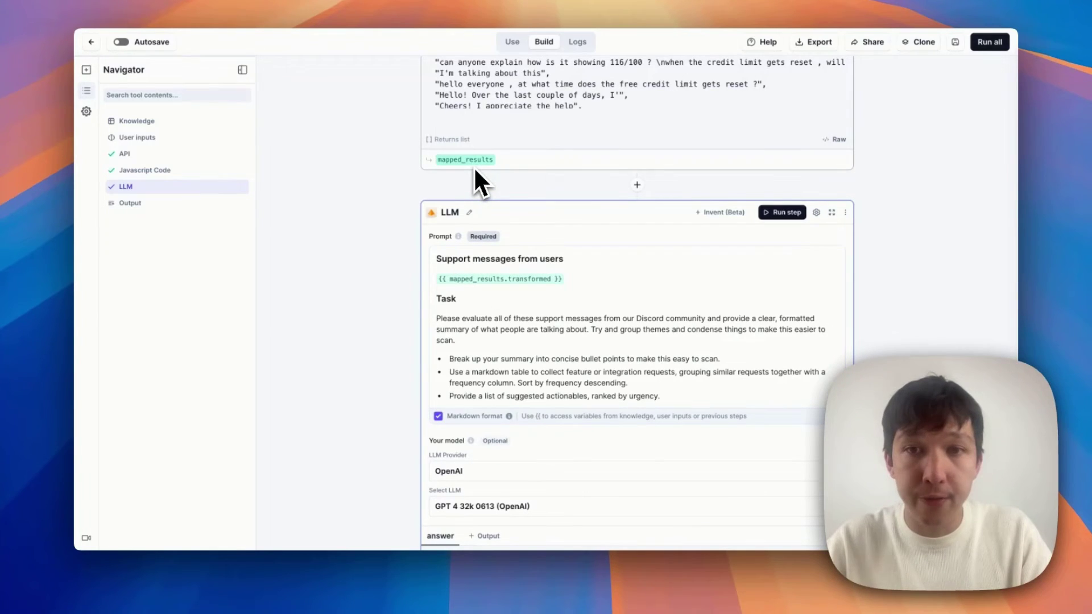
- Read through the rest of the support-message summarising prompt
{"action": "scroll", "coordinate": [505, 172], "scroll_direction": "up", "scroll_amount": 5}
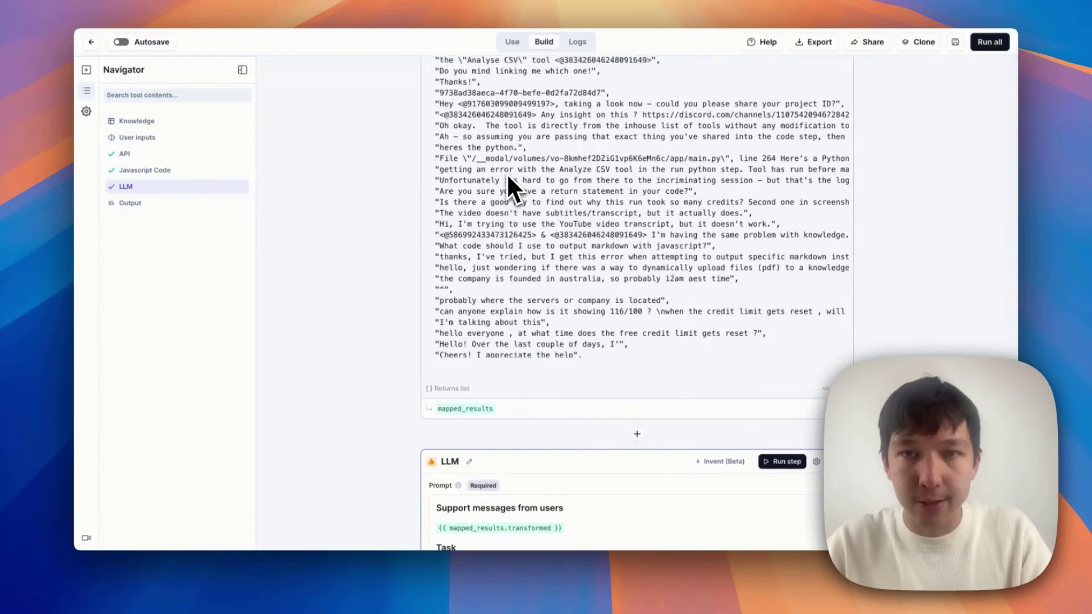
{"action": "scroll", "coordinate": [506, 172], "scroll_direction": "up", "scroll_amount": 5}
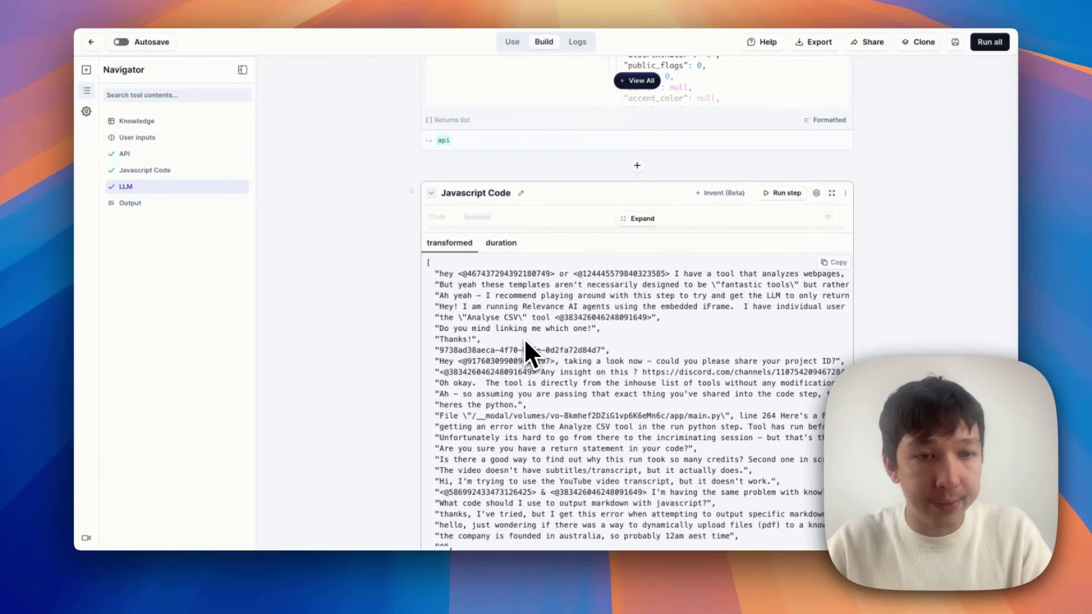
{"action": "scroll", "coordinate": [524, 338], "scroll_direction": "down", "scroll_amount": 10}
{"action": "scroll", "coordinate": [880, 252], "scroll_direction": "down", "scroll_amount": 3}
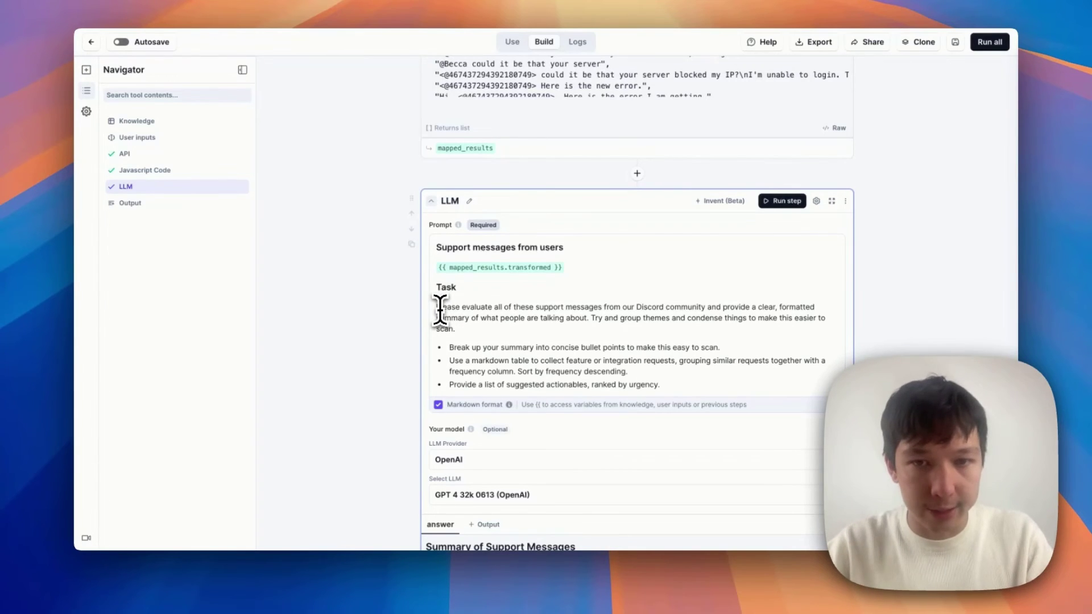
{"action": "double_click", "coordinate": [477, 307]}
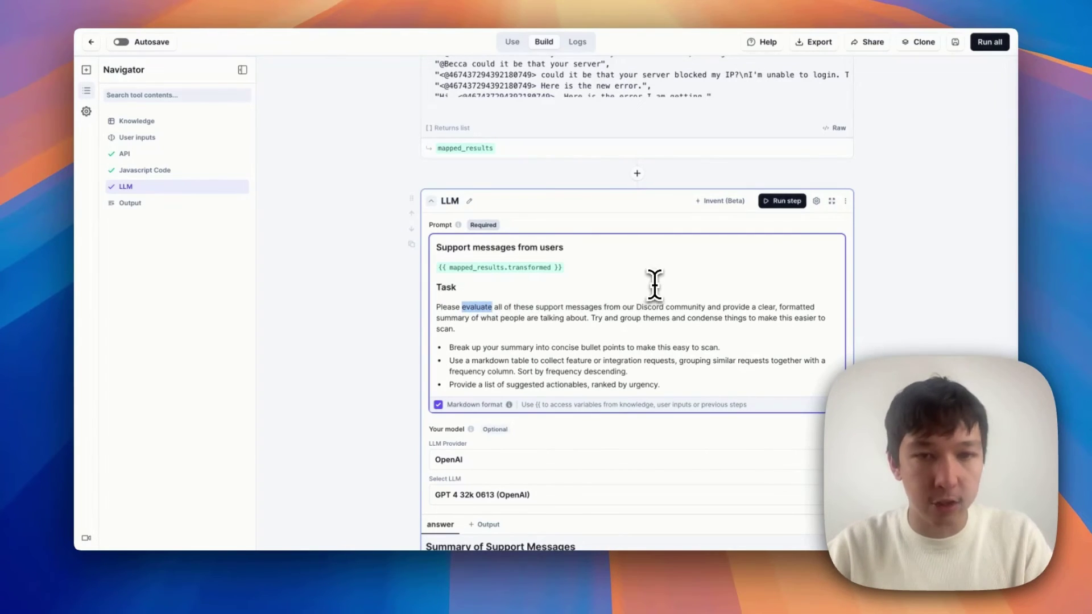
{"action": "left_click", "coordinate": [658, 307]}
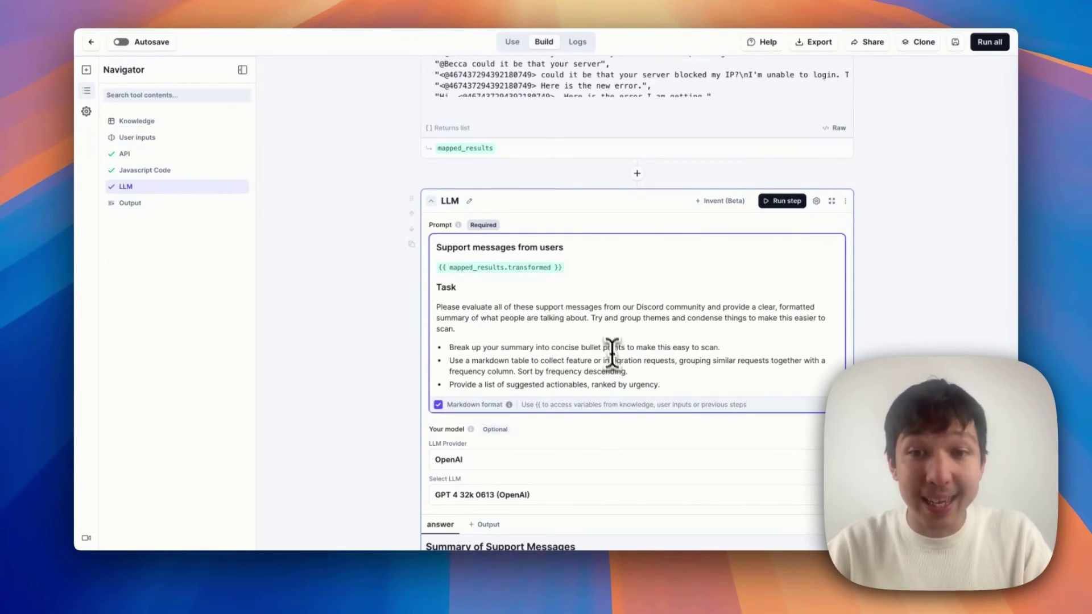
{"action": "scroll", "coordinate": [603, 347], "scroll_direction": "down", "scroll_amount": 1}
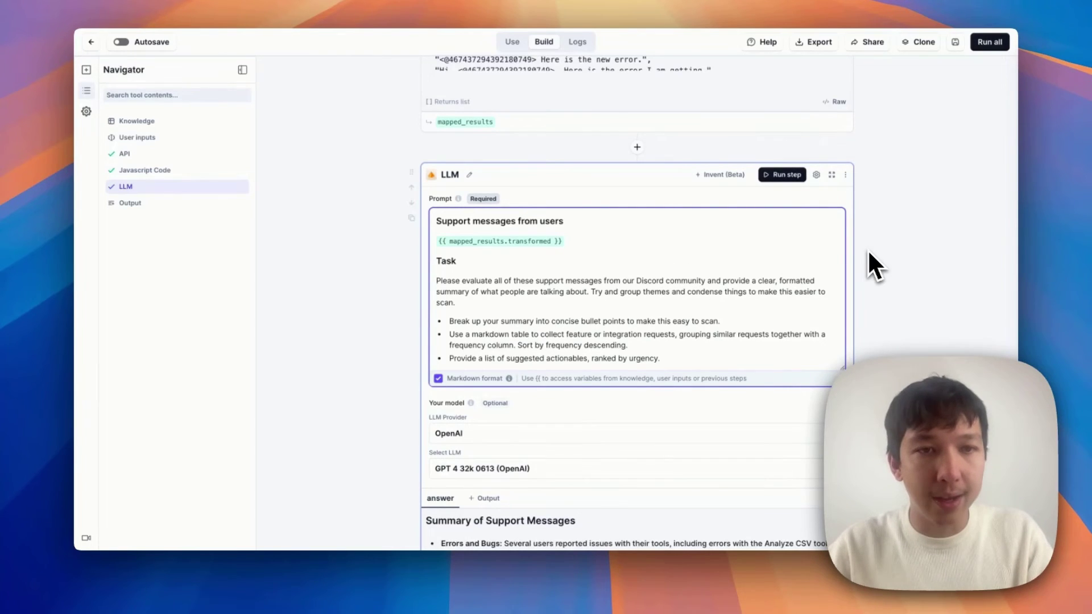
- Open the LLM step's advanced settings to review the fallback model and system prompt
{"action": "left_click", "coordinate": [817, 175]}
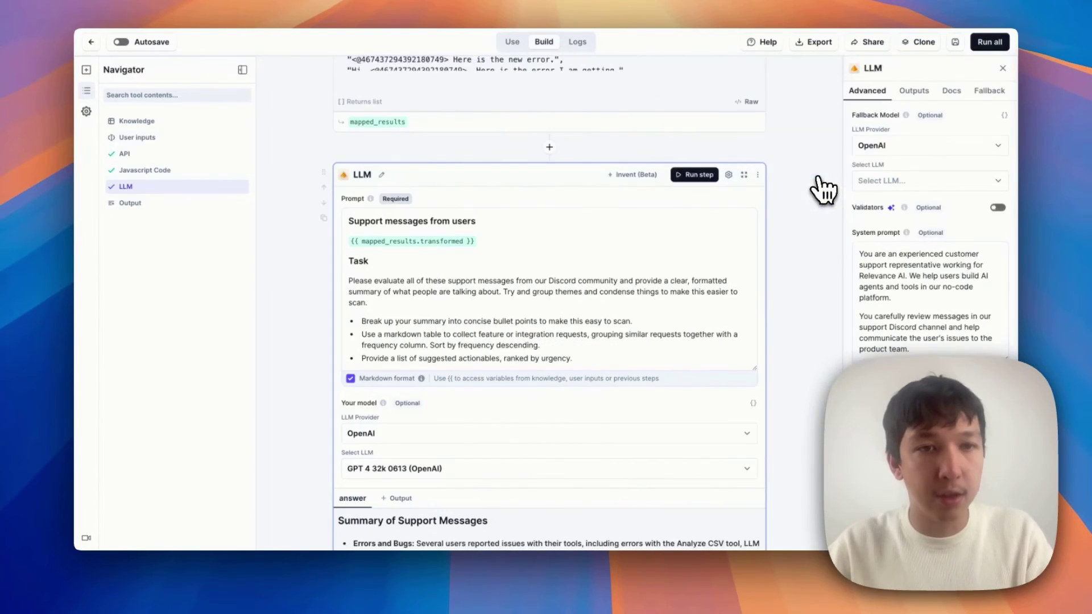
{"action": "scroll", "coordinate": [859, 225], "scroll_direction": "down", "scroll_amount": 2}
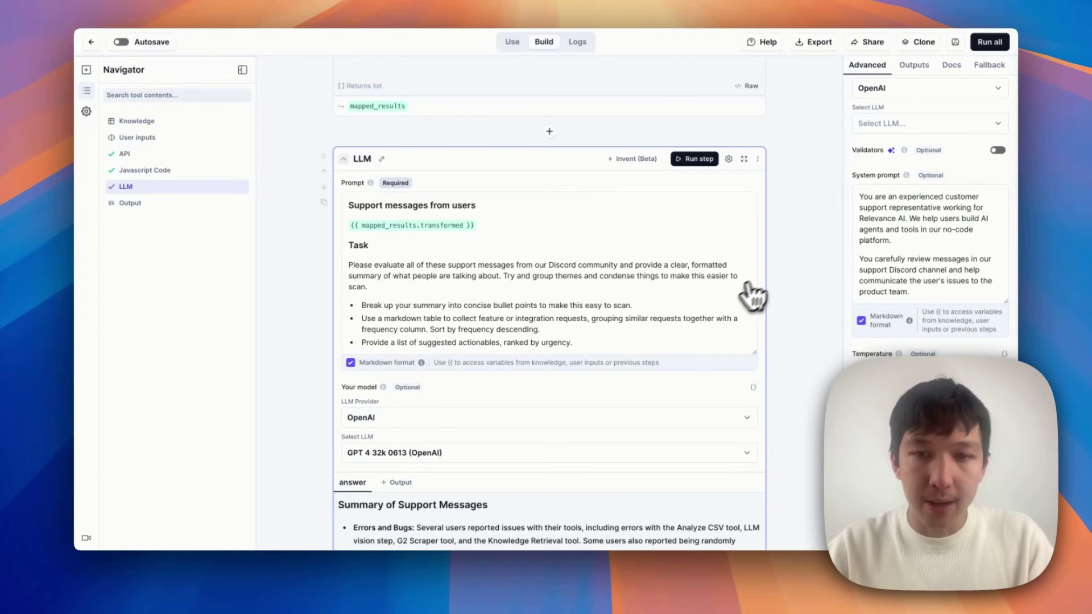
{"action": "scroll", "coordinate": [725, 313], "scroll_direction": "down", "scroll_amount": 4}
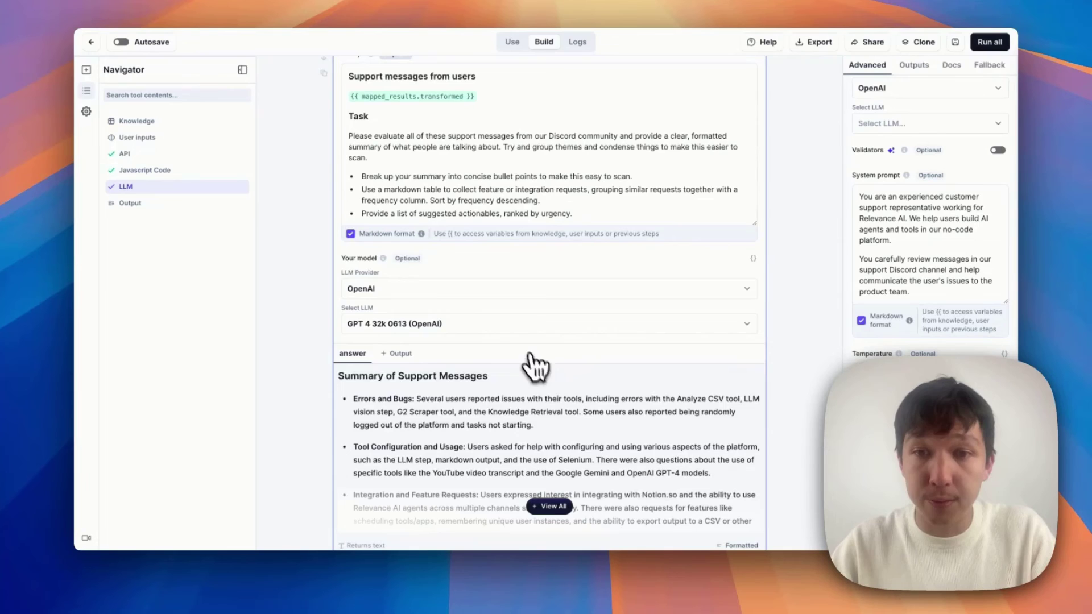
- Check the Select LLM list, keeping GPT 4 32k 0613, and scroll to the answer
{"action": "left_click", "coordinate": [527, 327]}
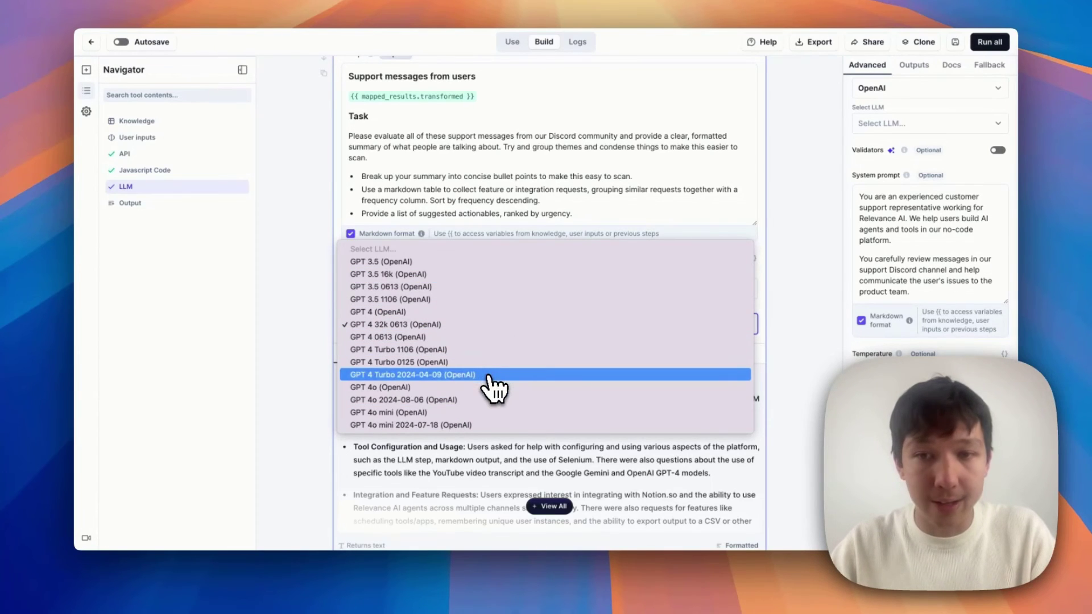
{"action": "left_click", "coordinate": [457, 475]}
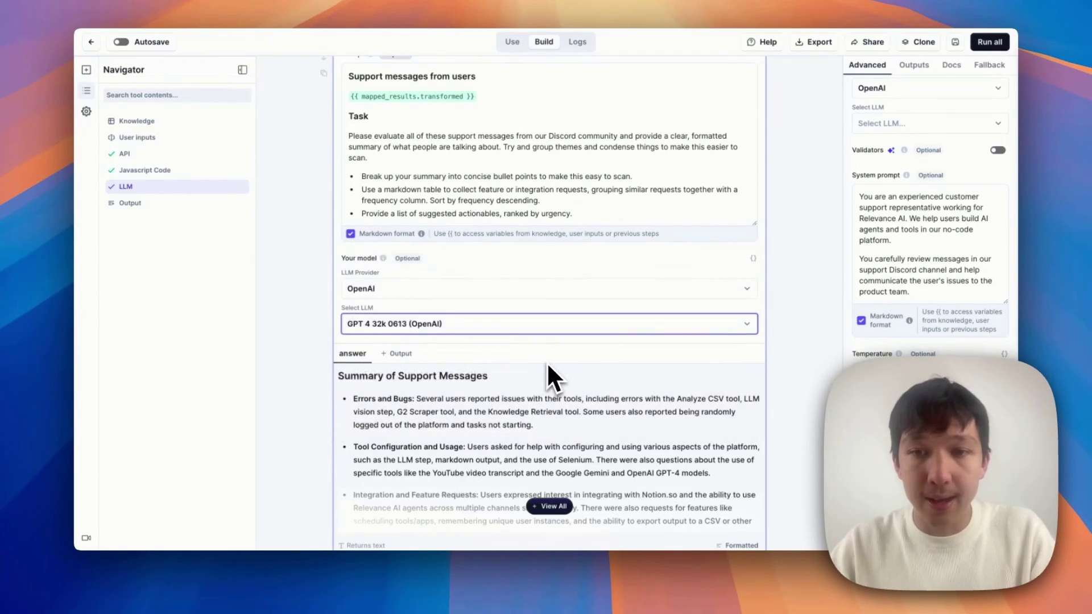
{"action": "scroll", "coordinate": [547, 362], "scroll_direction": "down", "scroll_amount": 3}
{"action": "left_click", "coordinate": [550, 348]}
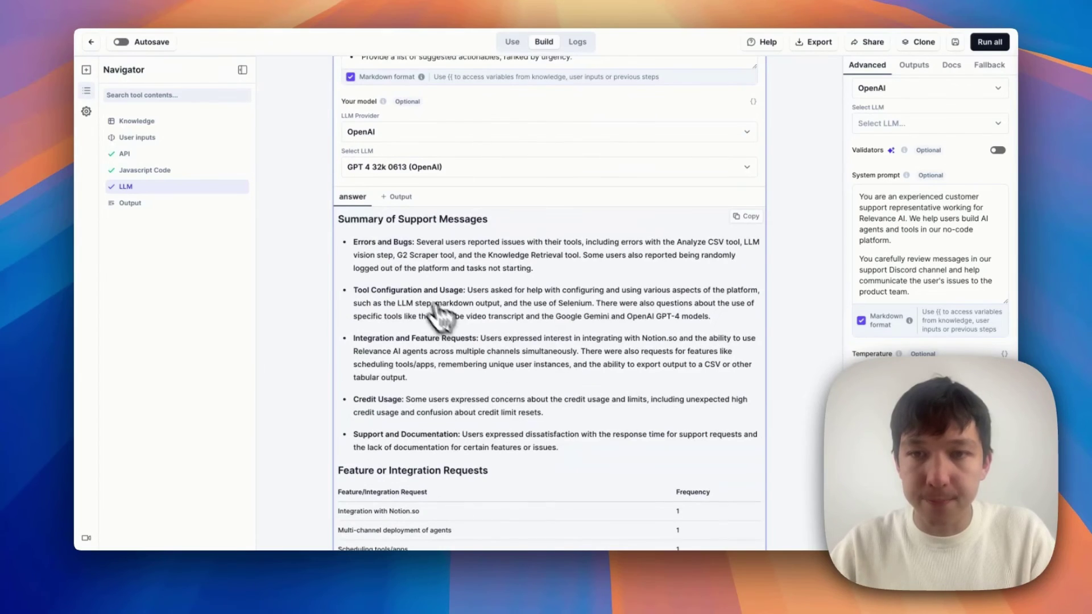
{"action": "scroll", "coordinate": [438, 316], "scroll_direction": "down", "scroll_amount": 2}
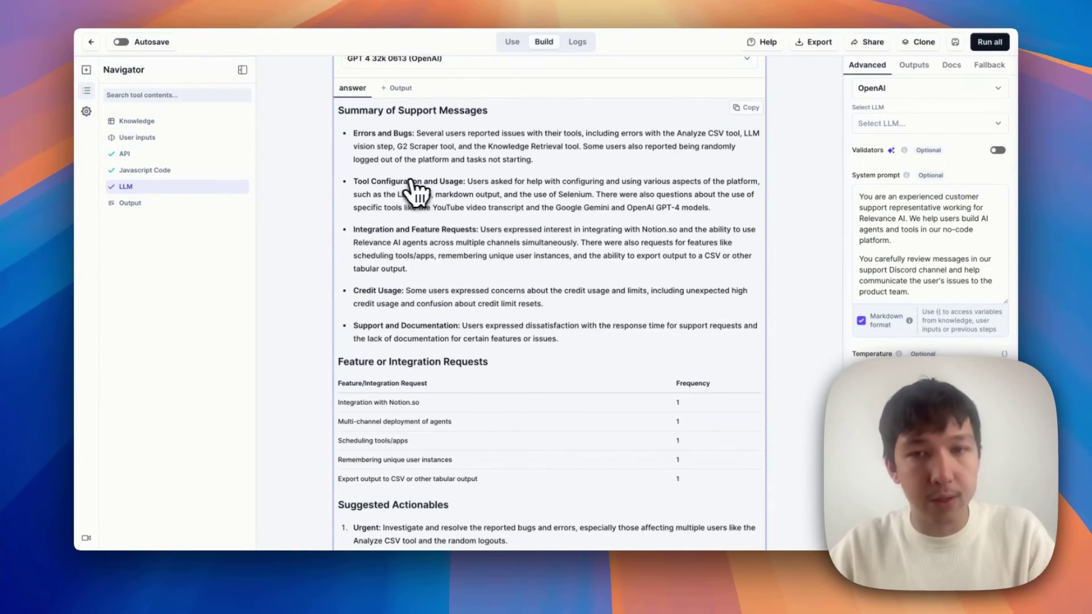
{"action": "scroll", "coordinate": [481, 281], "scroll_direction": "down", "scroll_amount": 1}
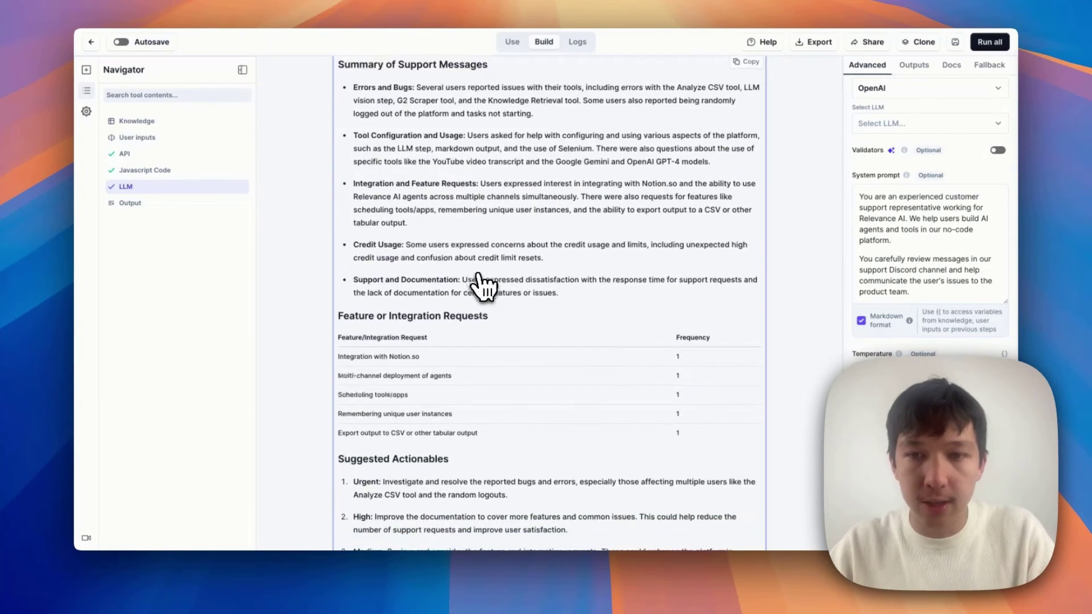
{"action": "scroll", "coordinate": [481, 281], "scroll_direction": "down", "scroll_amount": 3}
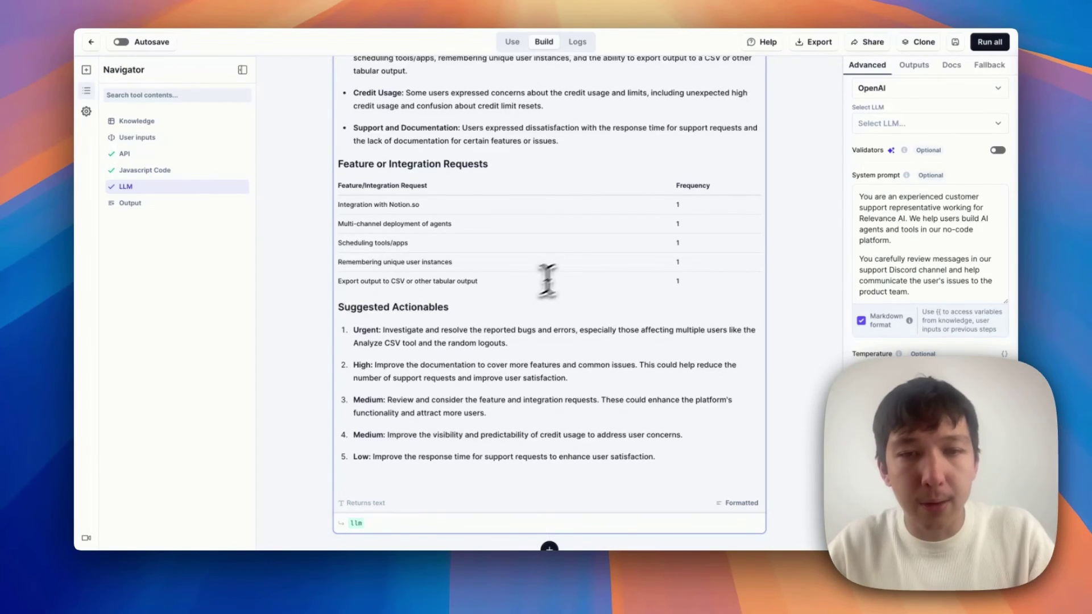
{"action": "scroll", "coordinate": [563, 267], "scroll_direction": "down", "scroll_amount": 2}
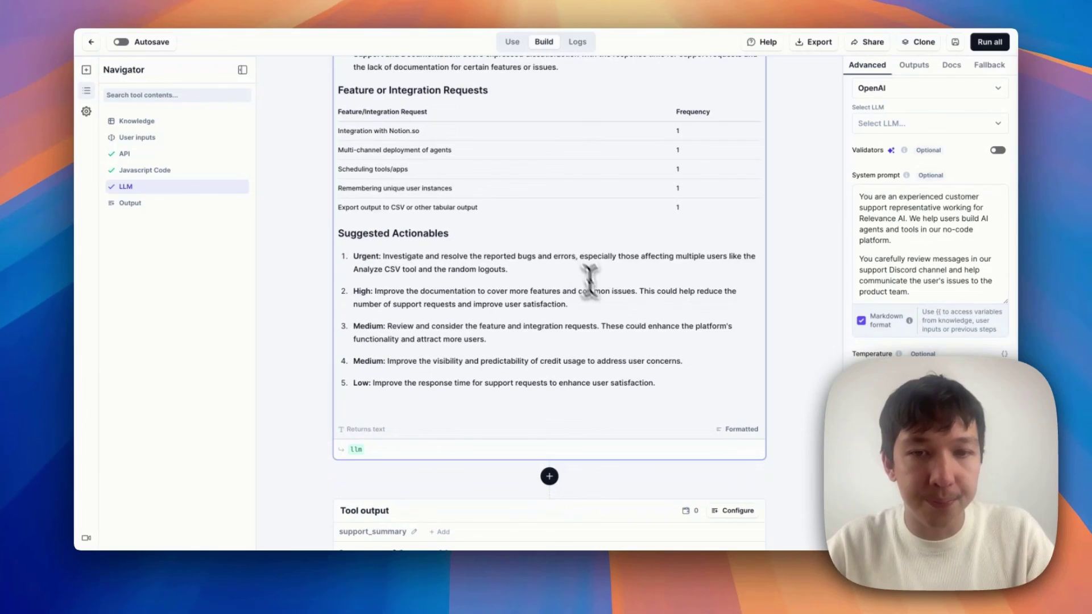
{"action": "scroll", "coordinate": [663, 436], "scroll_direction": "up", "scroll_amount": 10}
- Show all the tool's inputs and check the current Channel ID value
{"action": "scroll", "coordinate": [664, 436], "scroll_direction": "up", "scroll_amount": 2}
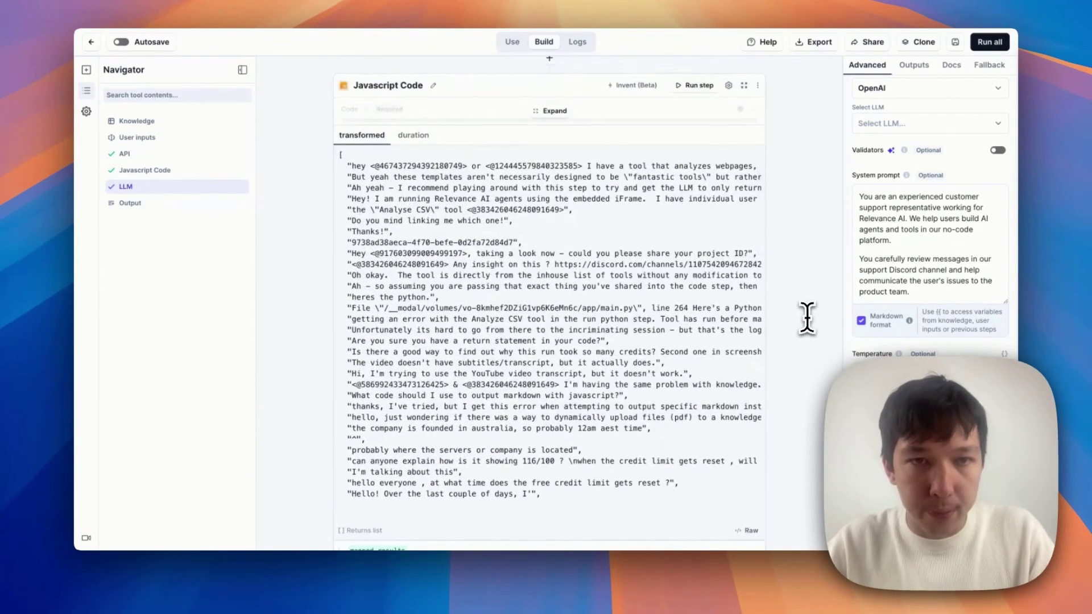
{"action": "scroll", "coordinate": [804, 313], "scroll_direction": "up", "scroll_amount": 10}
{"action": "scroll", "coordinate": [804, 313], "scroll_direction": "down", "scroll_amount": 2}
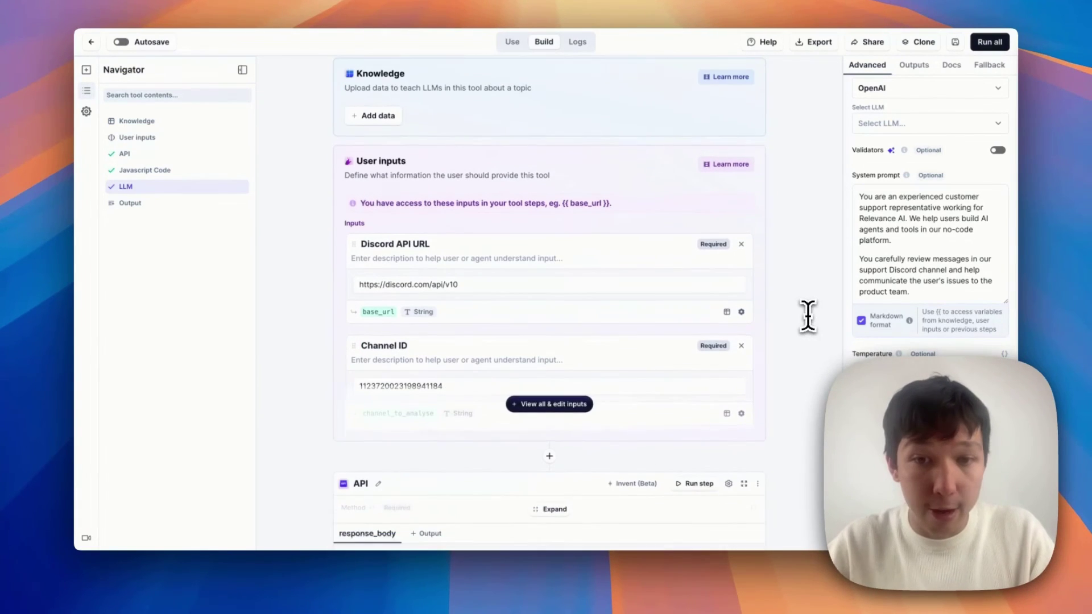
{"action": "left_click", "coordinate": [576, 406]}
{"action": "double_click", "coordinate": [426, 387]}
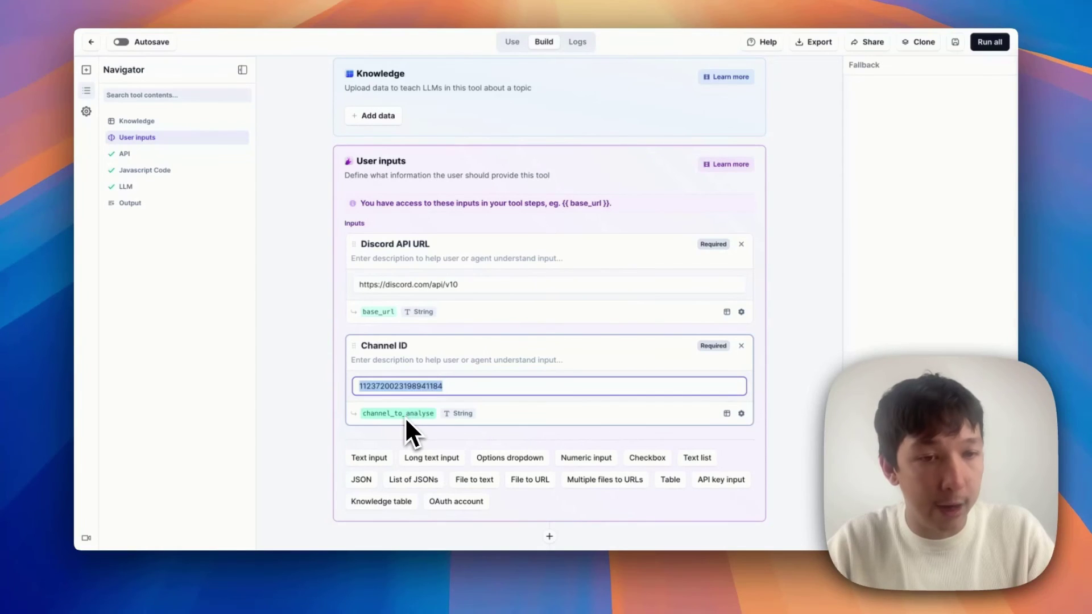
{"action": "scroll", "coordinate": [480, 392], "scroll_direction": "down", "scroll_amount": 3}
- Inspect the API step's request URL and its Channel ID input
{"action": "left_click", "coordinate": [529, 445]}
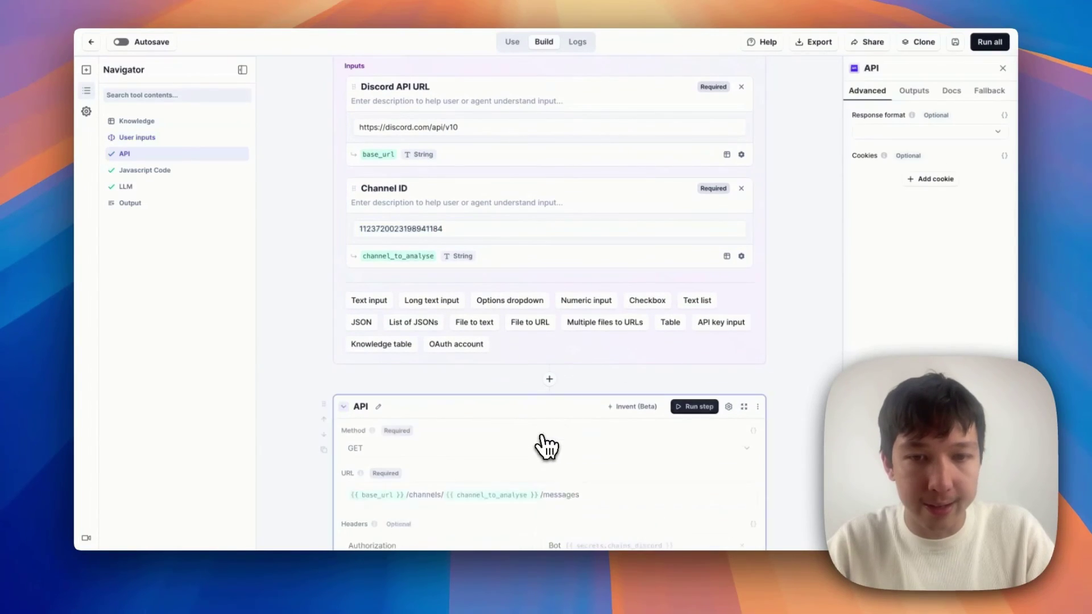
{"action": "left_click", "coordinate": [537, 497]}
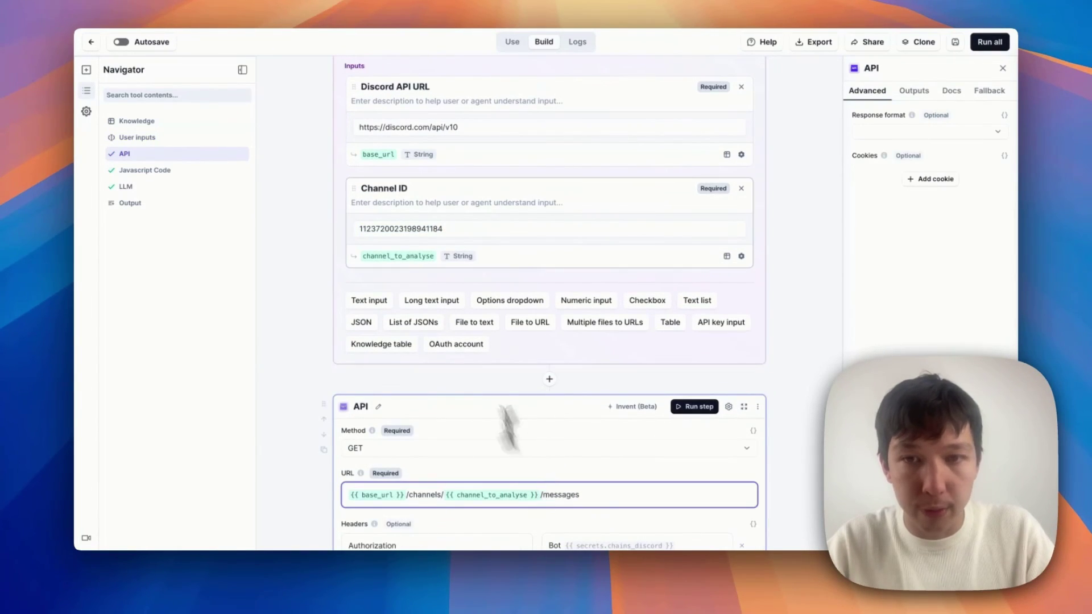
{"action": "double_click", "coordinate": [416, 229]}
{"action": "left_click", "coordinate": [305, 351]}
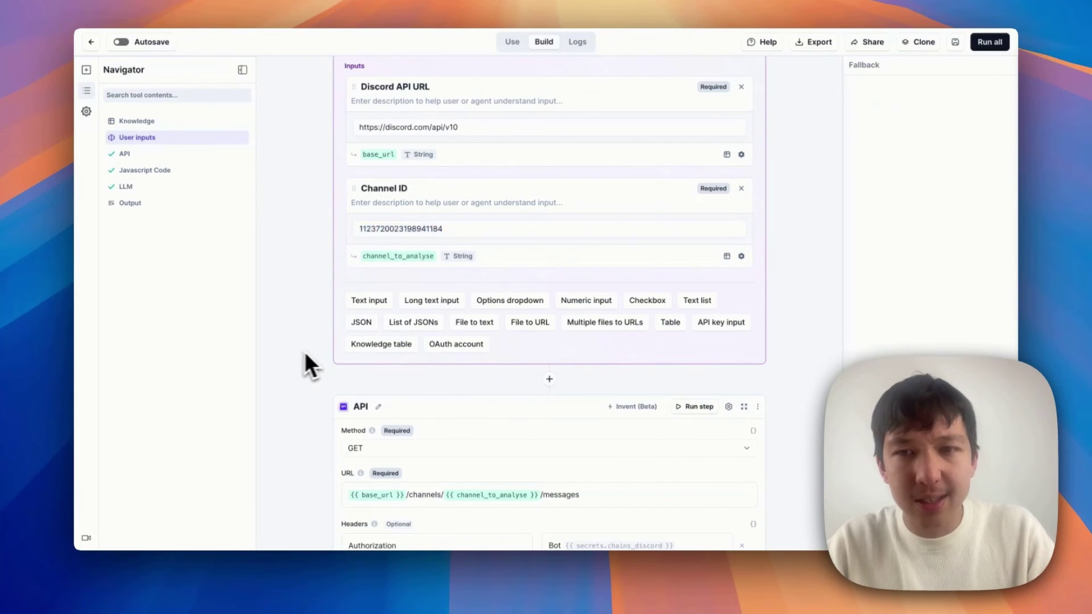
- Switch to the shareable app, then visit Discord's share-your-work channel and come back
{"action": "left_click", "coordinate": [512, 43]}
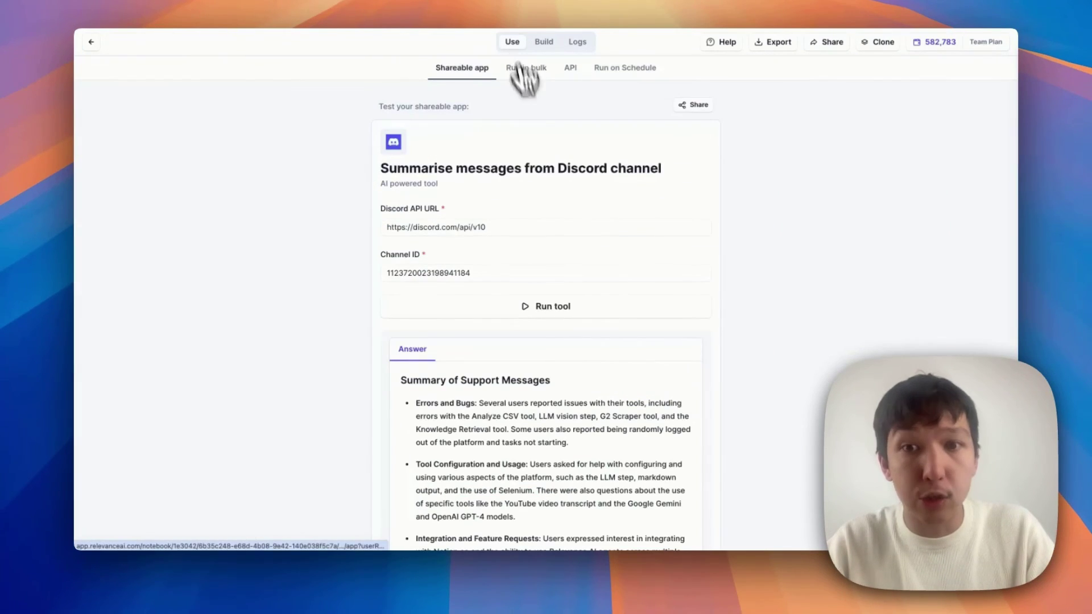
{"action": "double_click", "coordinate": [470, 274]}
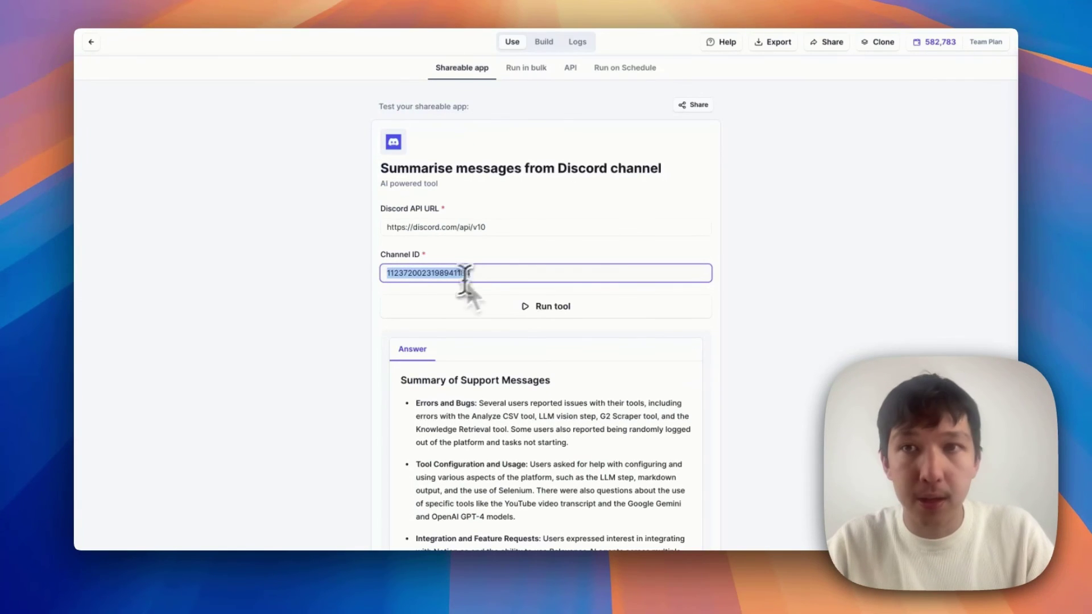
{"action": "left_click", "coordinate": [309, 282]}
{"action": "key", "text": "super+Tab"}
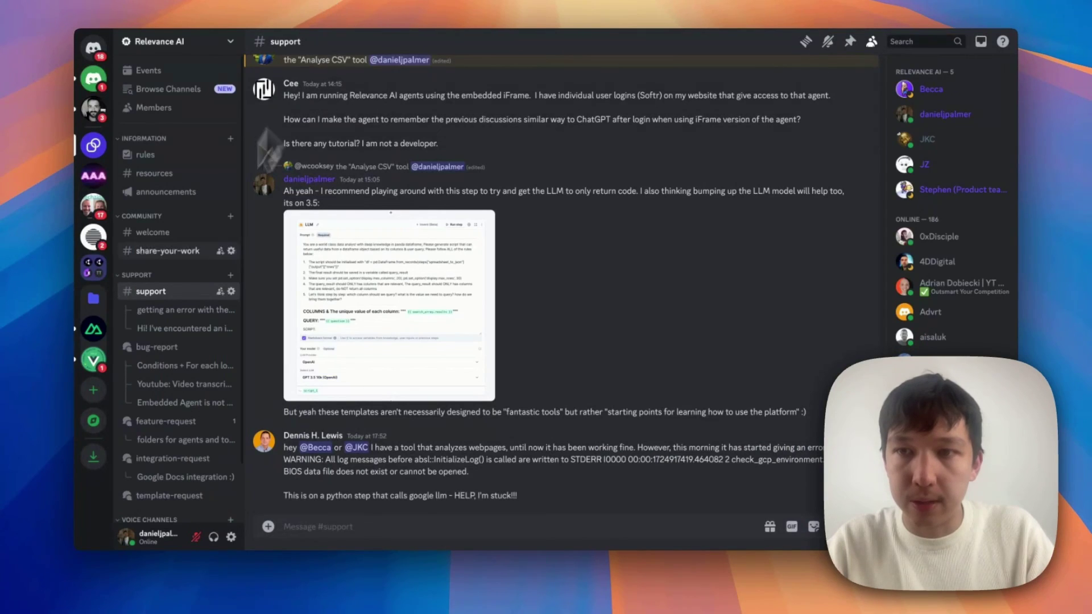
{"action": "left_click", "coordinate": [171, 251]}
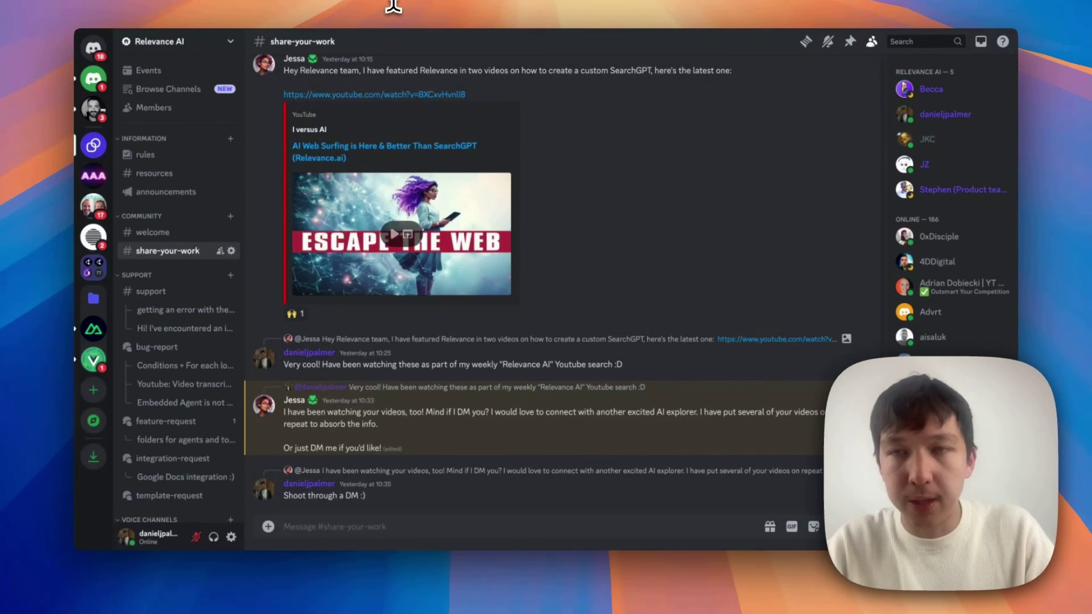
{"action": "key", "text": "super+Tab"}
- Replace the Channel ID with the share-your-work channel's ID and run the tool
{"action": "left_click", "coordinate": [419, 275]}
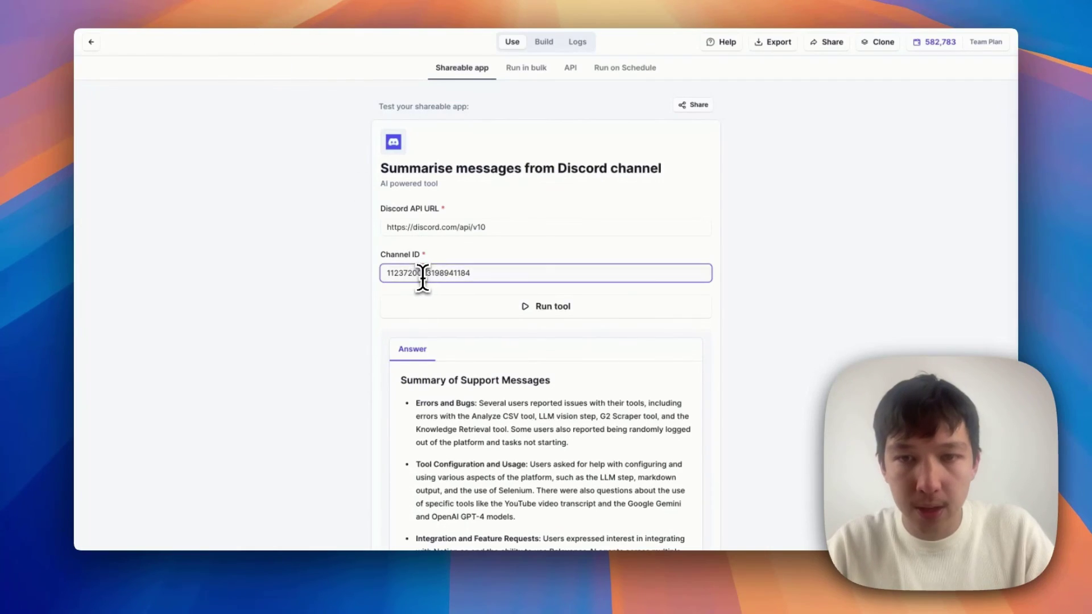
{"action": "key", "text": "super+a"}
{"action": "key", "text": "super+v"}
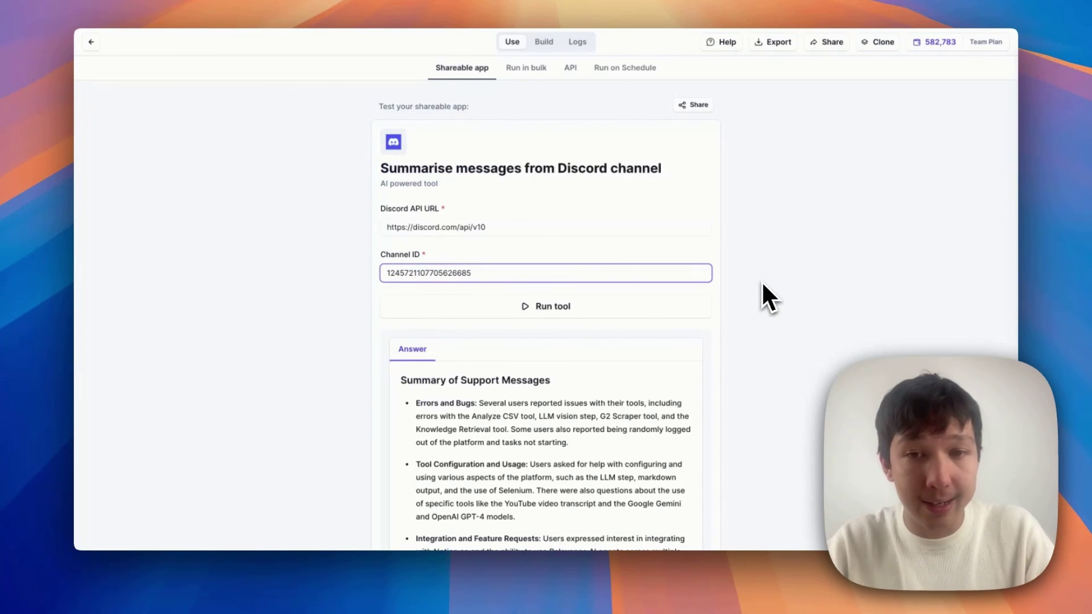
{"action": "left_click", "coordinate": [667, 305]}
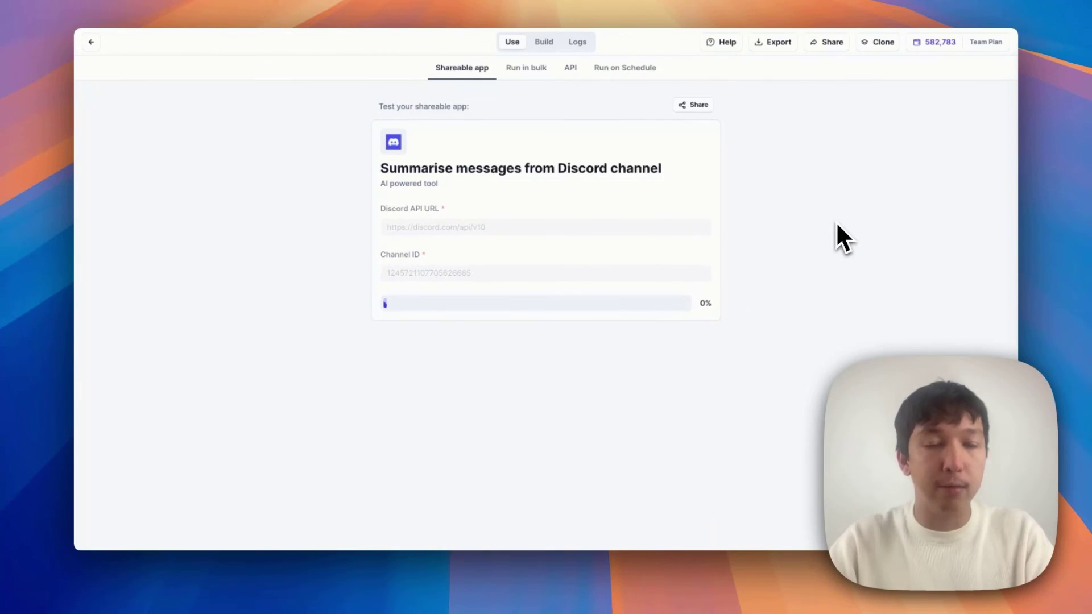